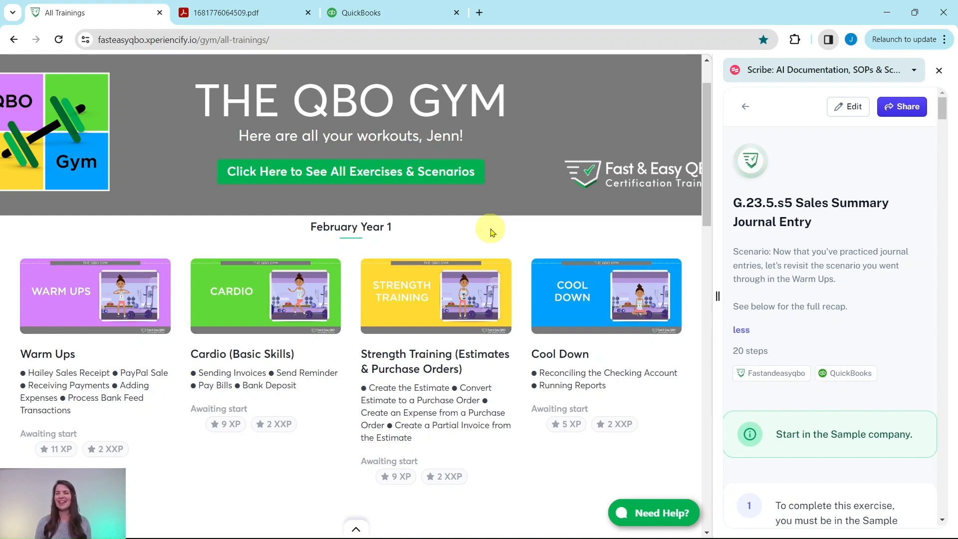
Open the Strength Training (Journal Entries) lesson under May Year 1 in the QBO Gym trainings.
{"action": "scroll", "coordinate": [491, 232], "scroll_direction": "down", "scroll_amount": 15}
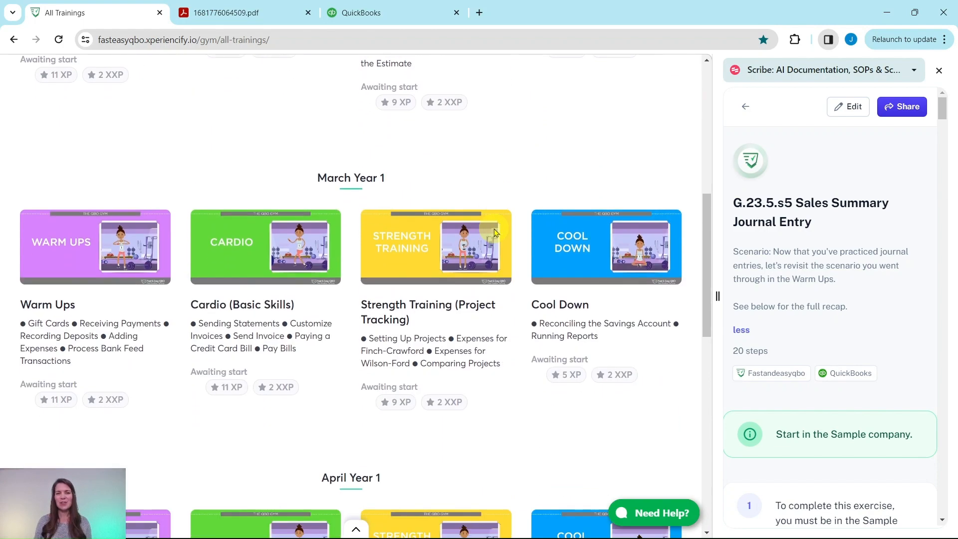
{"action": "scroll", "coordinate": [494, 232], "scroll_direction": "down", "scroll_amount": 3}
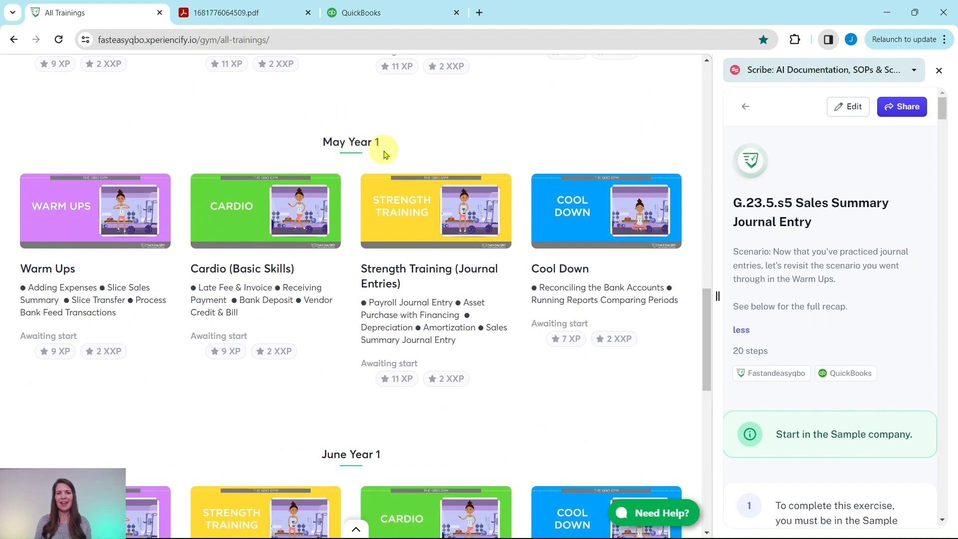
{"action": "left_click", "coordinate": [411, 231]}
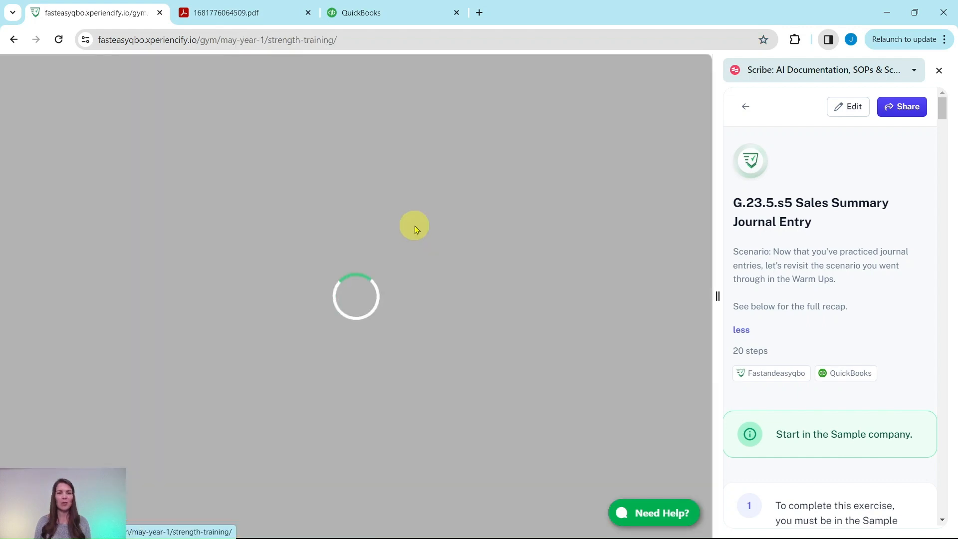
Look through the lesson page, from the video downloads and quiz to the Hands On Practice G.23.5.s5 exercise.
{"action": "scroll", "coordinate": [374, 210], "scroll_direction": "down", "scroll_amount": 3}
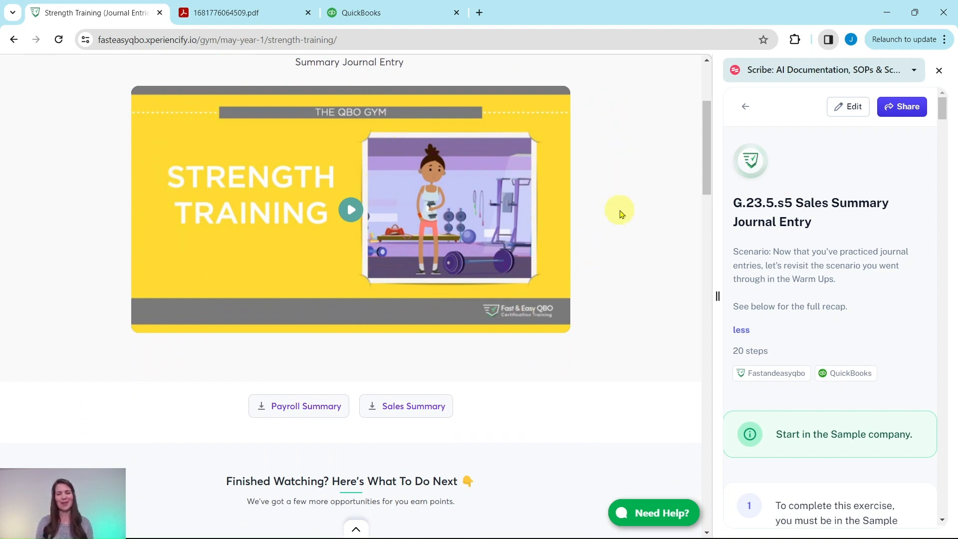
{"action": "scroll", "coordinate": [621, 213], "scroll_direction": "down", "scroll_amount": 6}
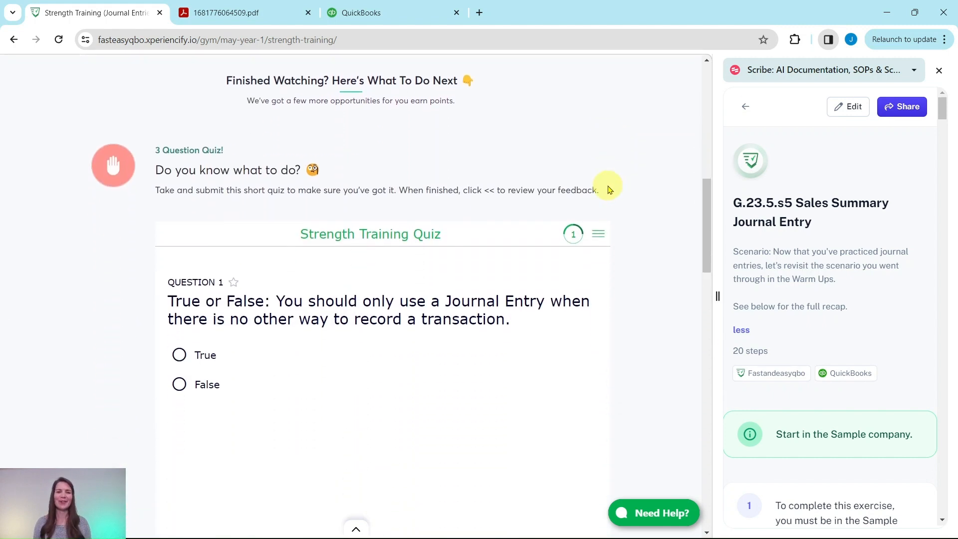
{"action": "scroll", "coordinate": [609, 182], "scroll_direction": "down", "scroll_amount": 2}
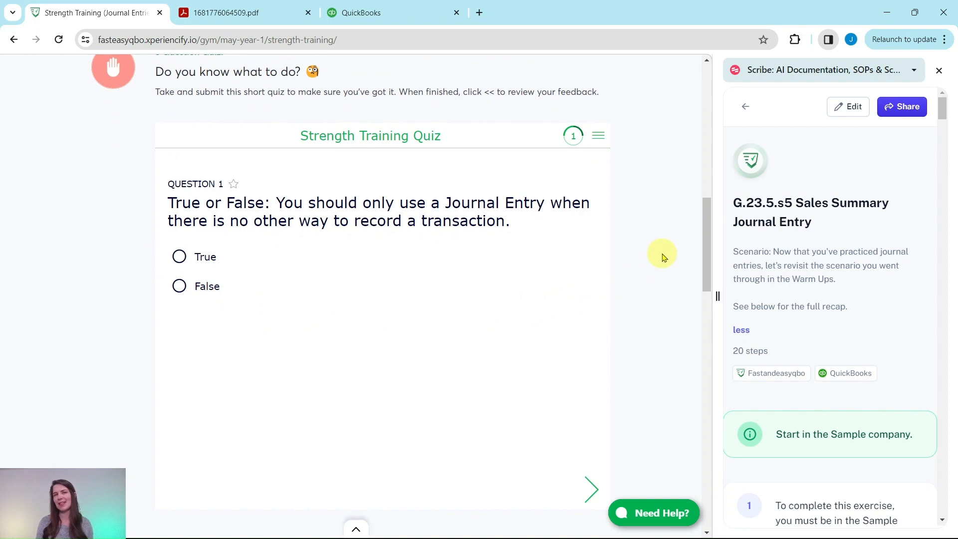
{"action": "scroll", "coordinate": [661, 257], "scroll_direction": "down", "scroll_amount": 9}
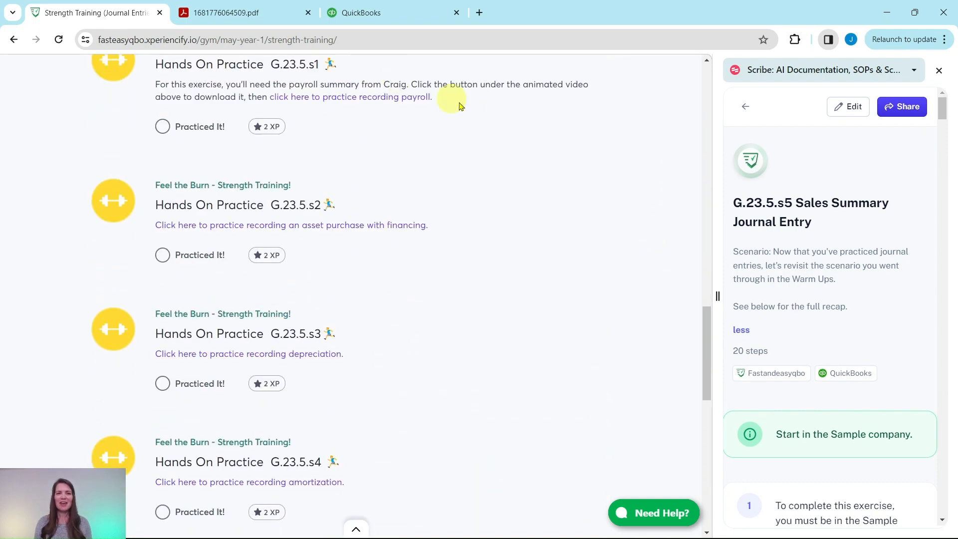
{"action": "scroll", "coordinate": [462, 249], "scroll_direction": "down", "scroll_amount": 4}
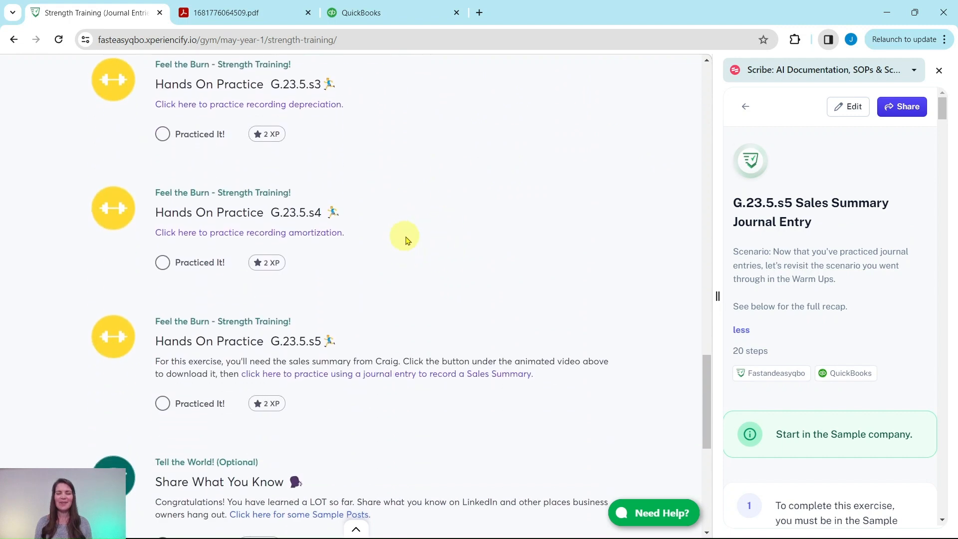
{"action": "scroll", "coordinate": [406, 240], "scroll_direction": "down", "scroll_amount": 3}
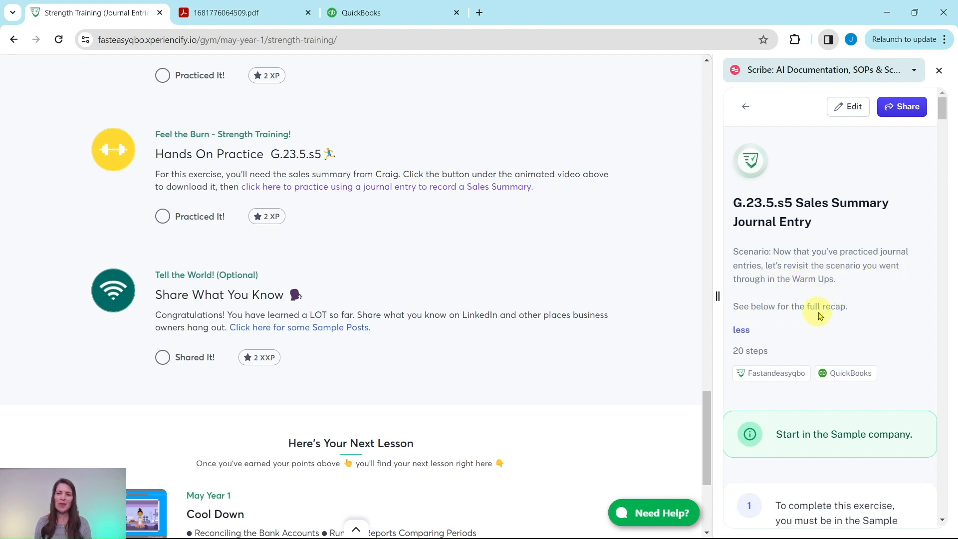
Switch to the QuickBooks sample company and read the guide's Full Recap up to the Creating the Journal Entry section.
{"action": "scroll", "coordinate": [827, 284], "scroll_direction": "down", "scroll_amount": 5}
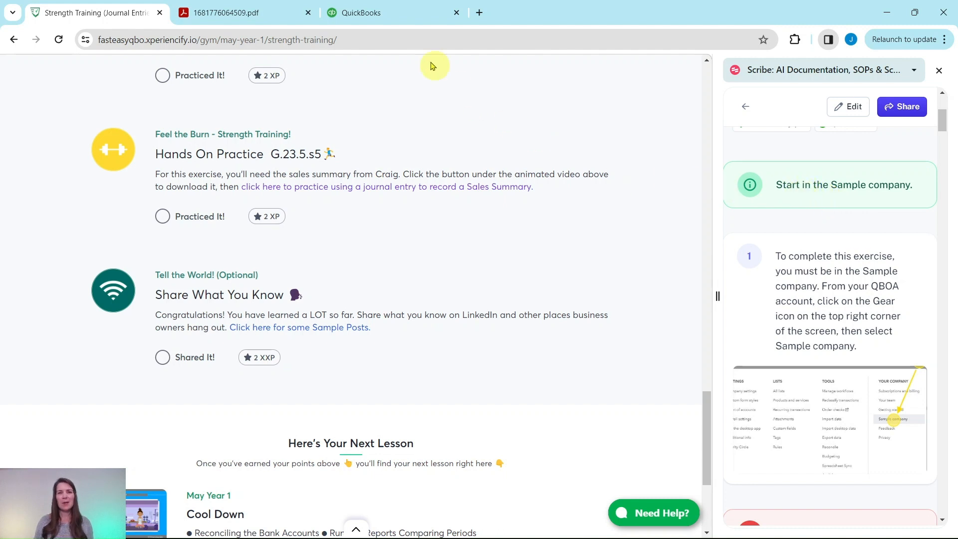
{"action": "left_click", "coordinate": [399, 12]}
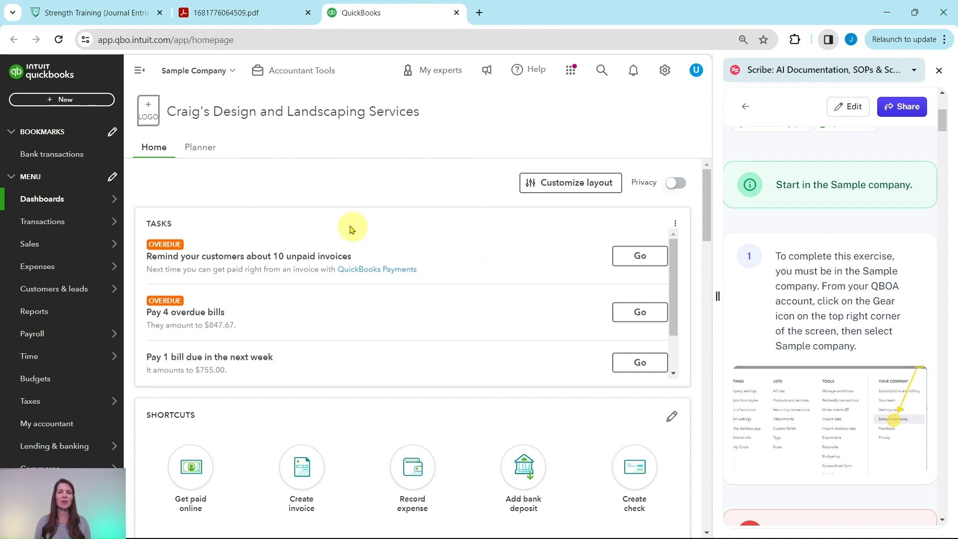
{"action": "scroll", "coordinate": [831, 257], "scroll_direction": "down", "scroll_amount": 9}
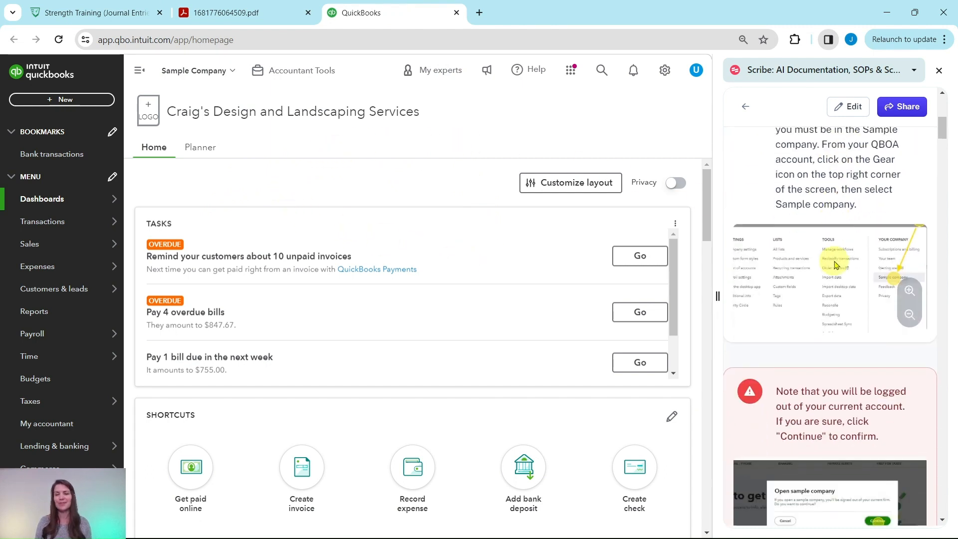
{"action": "scroll", "coordinate": [826, 254], "scroll_direction": "down", "scroll_amount": 3}
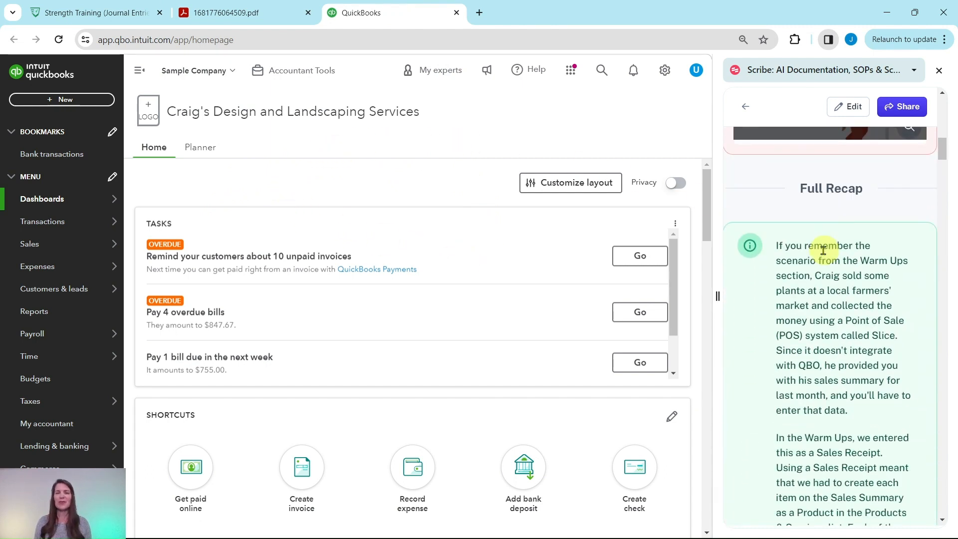
{"action": "scroll", "coordinate": [824, 250], "scroll_direction": "down", "scroll_amount": 2}
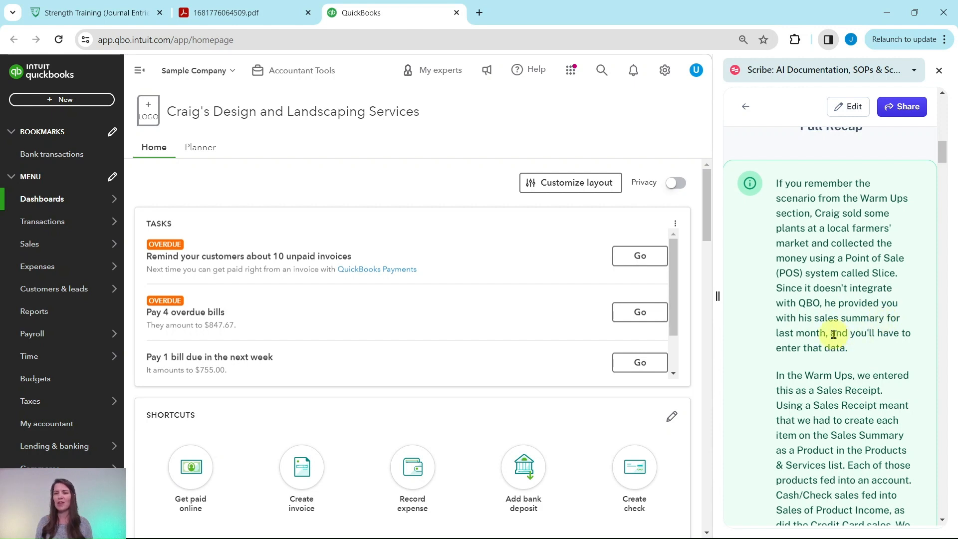
{"action": "scroll", "coordinate": [833, 309], "scroll_direction": "down", "scroll_amount": 2}
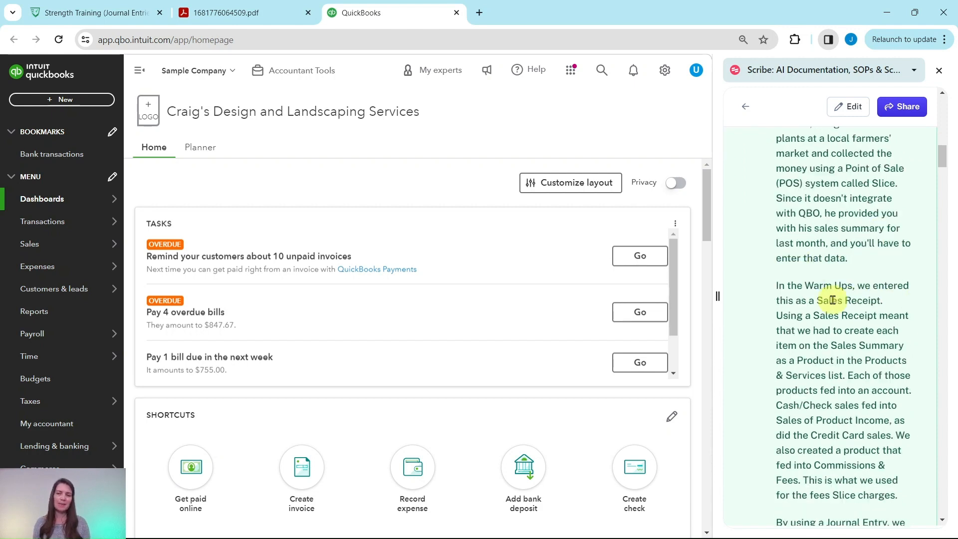
{"action": "scroll", "coordinate": [833, 300], "scroll_direction": "down", "scroll_amount": 2}
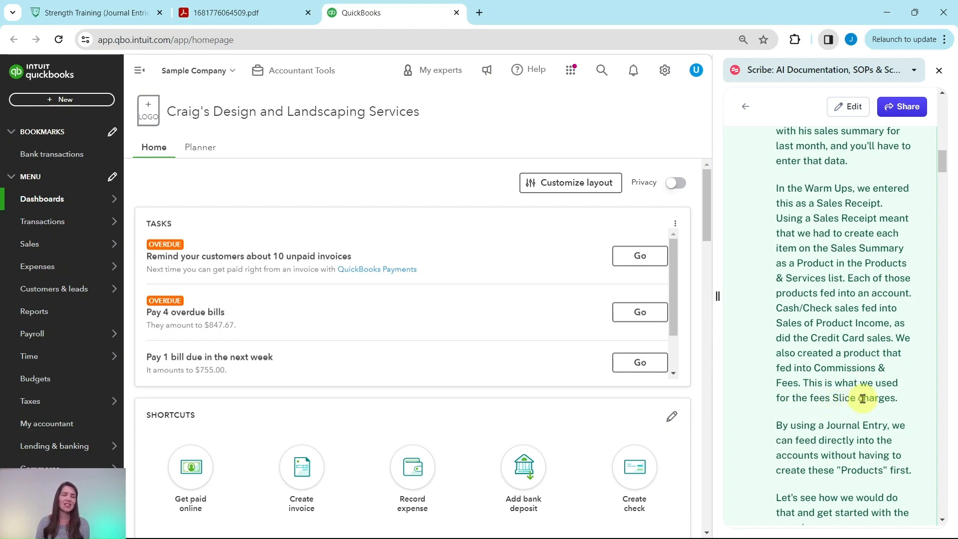
{"action": "scroll", "coordinate": [860, 369], "scroll_direction": "down", "scroll_amount": 3}
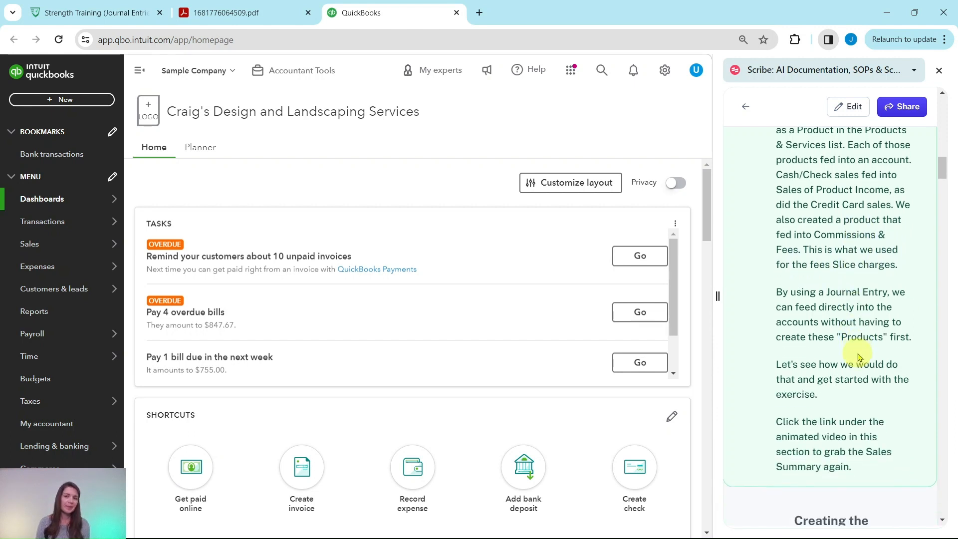
{"action": "scroll", "coordinate": [860, 356], "scroll_direction": "down", "scroll_amount": 1}
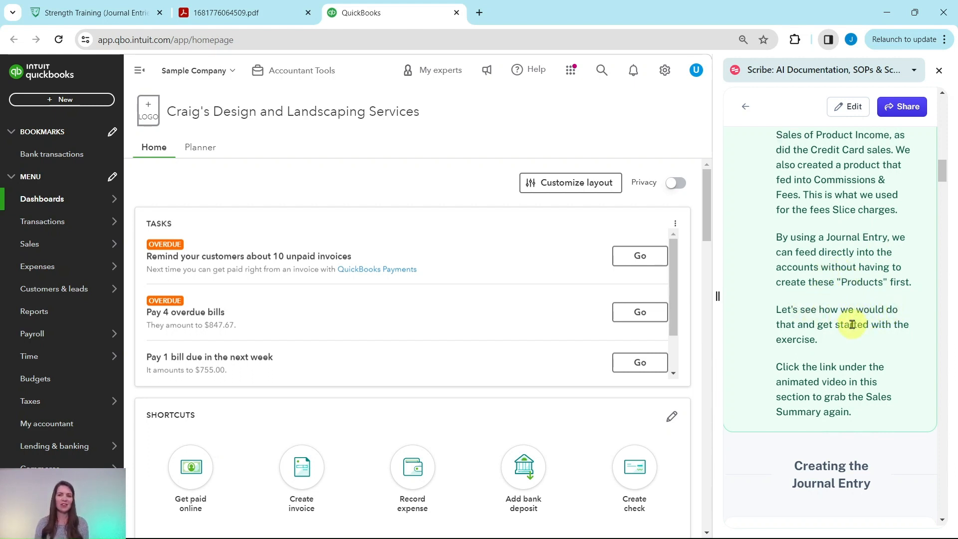
{"action": "scroll", "coordinate": [852, 324], "scroll_direction": "down", "scroll_amount": 4}
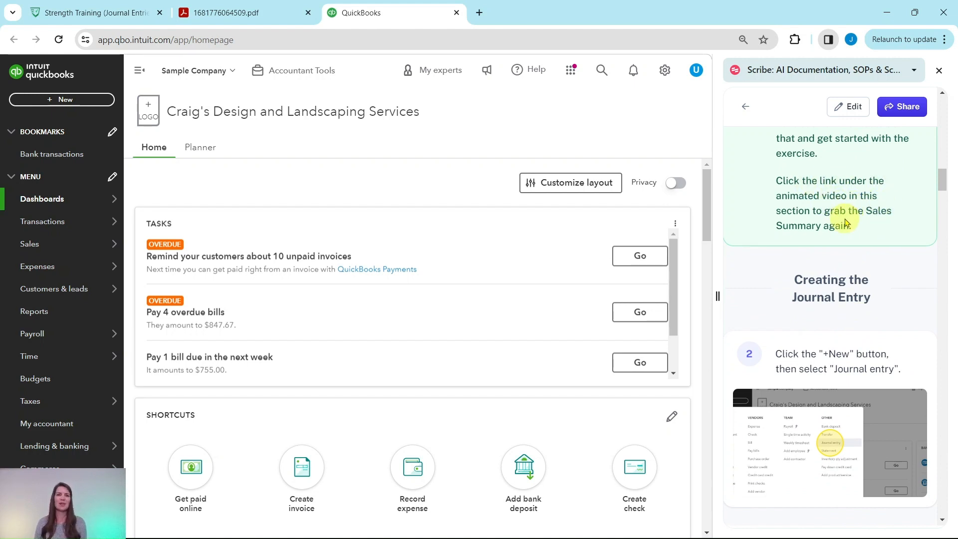
Return to the Strength Training lesson and view the Slice Sales Summary PDF.
{"action": "left_click", "coordinate": [124, 22]}
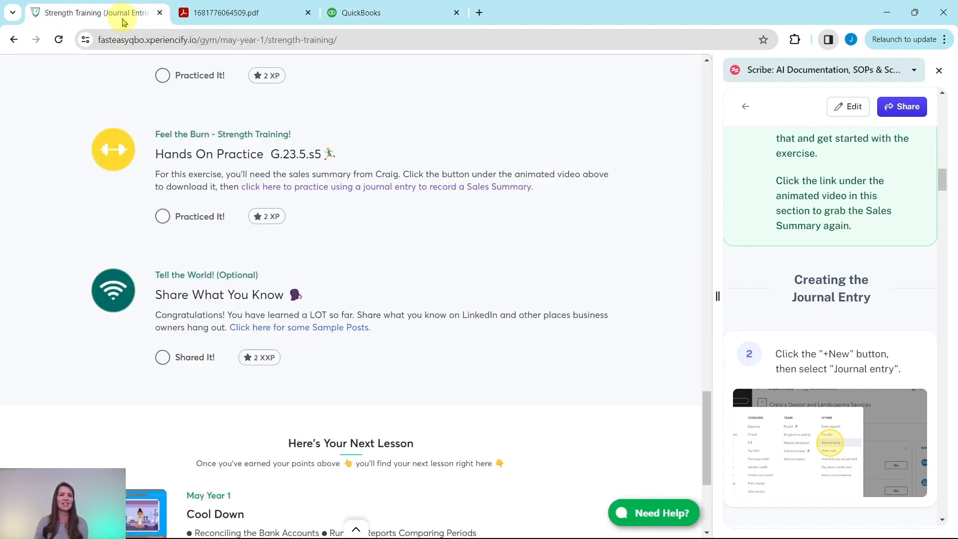
{"action": "scroll", "coordinate": [494, 333], "scroll_direction": "up", "scroll_amount": 10}
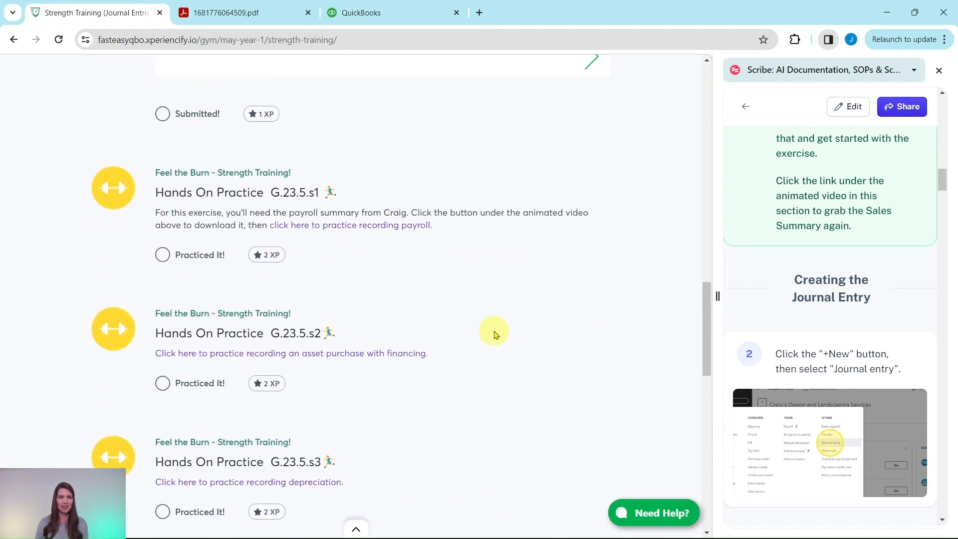
{"action": "scroll", "coordinate": [495, 333], "scroll_direction": "up", "scroll_amount": 15}
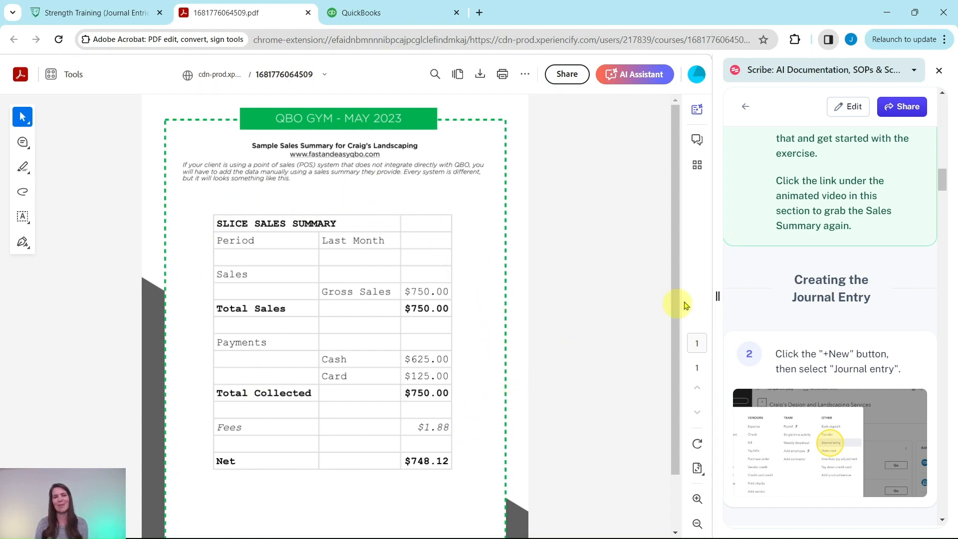
Switch back to the QuickBooks sample company and create a new journal entry as the guide instructs.
{"action": "scroll", "coordinate": [846, 315], "scroll_direction": "down", "scroll_amount": 2}
{"action": "scroll", "coordinate": [846, 316], "scroll_direction": "down", "scroll_amount": 1}
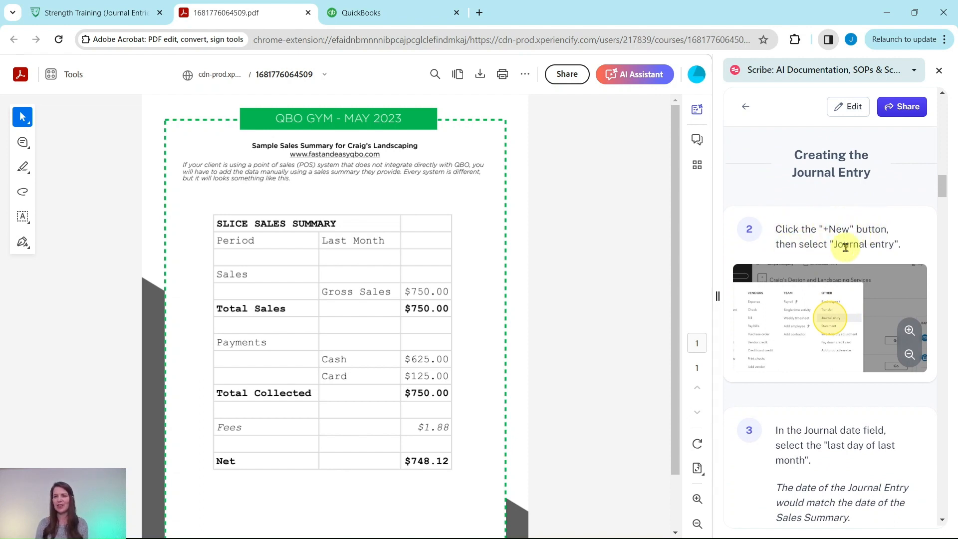
{"action": "left_click", "coordinate": [394, 19]}
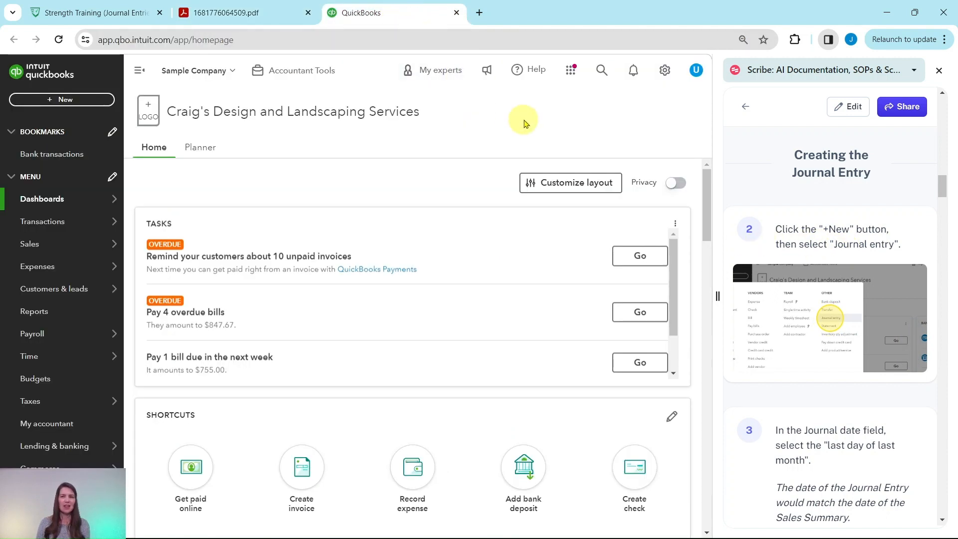
{"action": "left_click", "coordinate": [59, 102]}
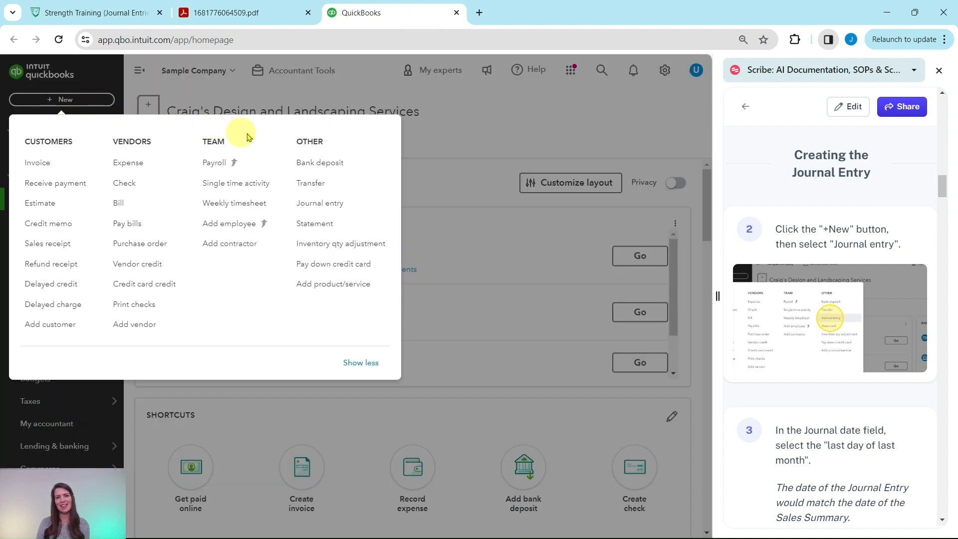
{"action": "left_click", "coordinate": [318, 207]}
Set the journal date to the last day of last month, 04/30/2024.
{"action": "scroll", "coordinate": [837, 225], "scroll_direction": "down", "scroll_amount": 4}
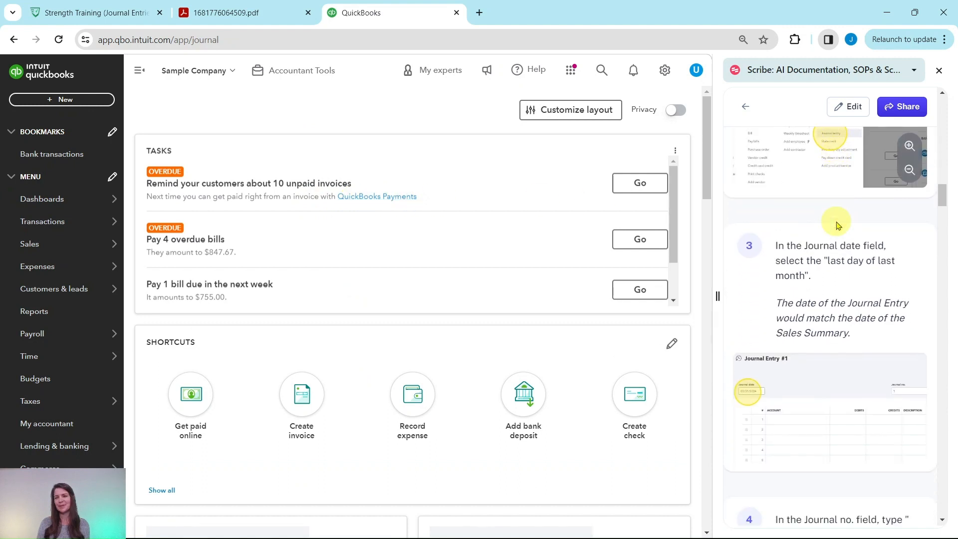
{"action": "scroll", "coordinate": [837, 225], "scroll_direction": "down", "scroll_amount": 1}
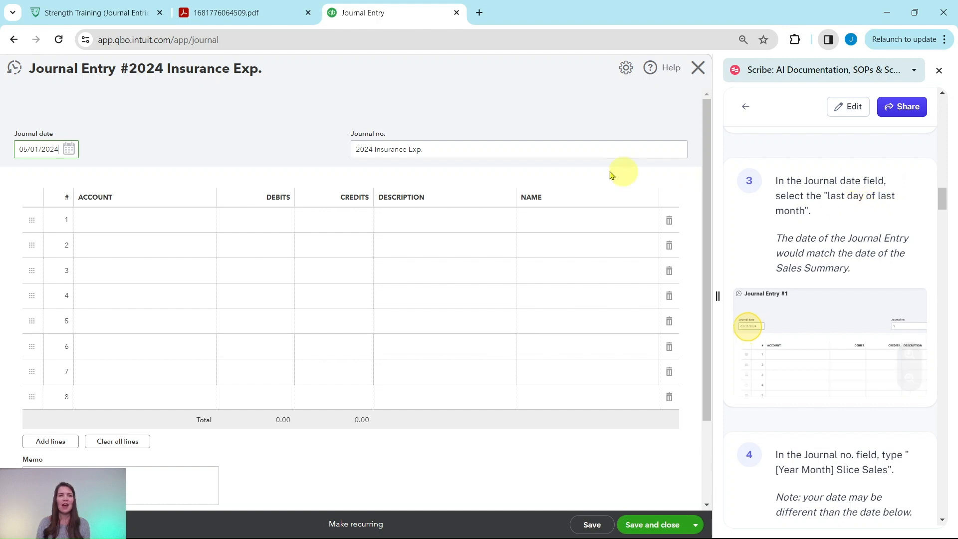
{"action": "left_click", "coordinate": [69, 149]}
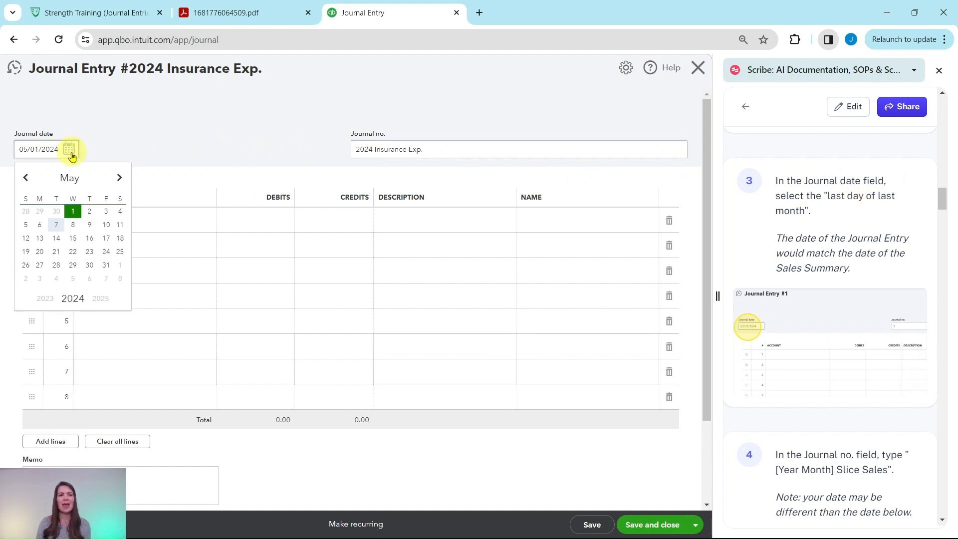
{"action": "left_click", "coordinate": [29, 183]}
{"action": "left_click", "coordinate": [57, 265]}
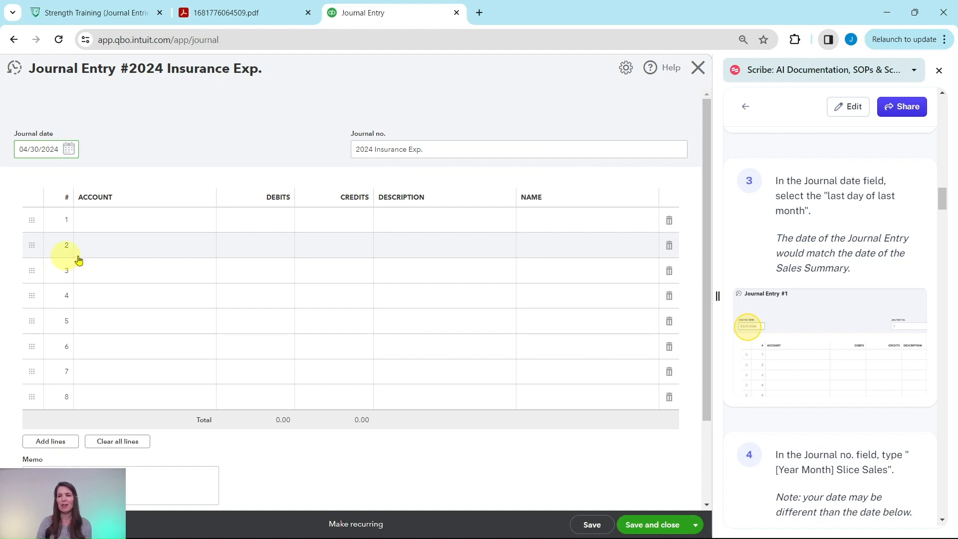
Replace the journal number with "2024 04 Slice Sales", following the guide's year-month naming format.
{"action": "scroll", "coordinate": [785, 263], "scroll_direction": "down", "scroll_amount": 5}
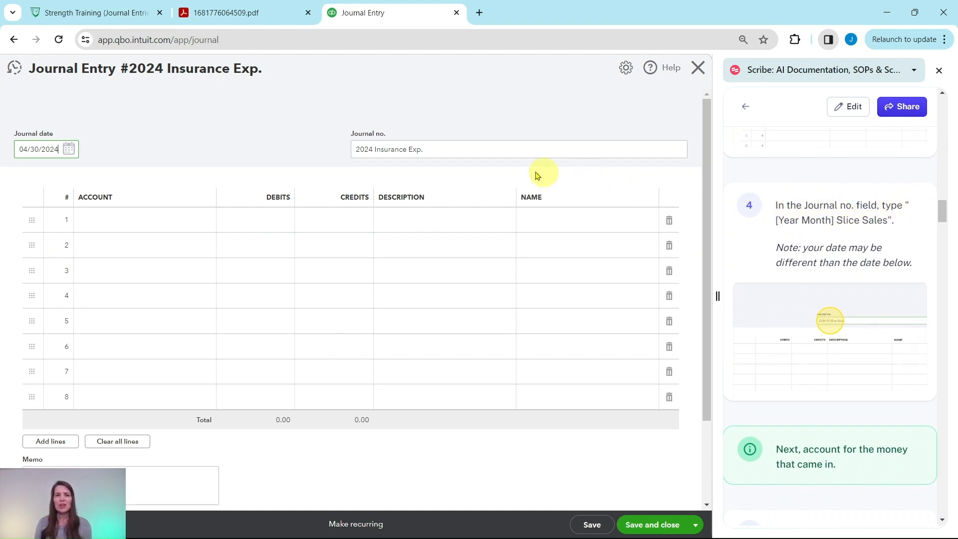
{"action": "left_click_drag", "start_coordinate": [441, 151], "coordinate": [333, 152]}
{"action": "key", "text": "BackSpace"}
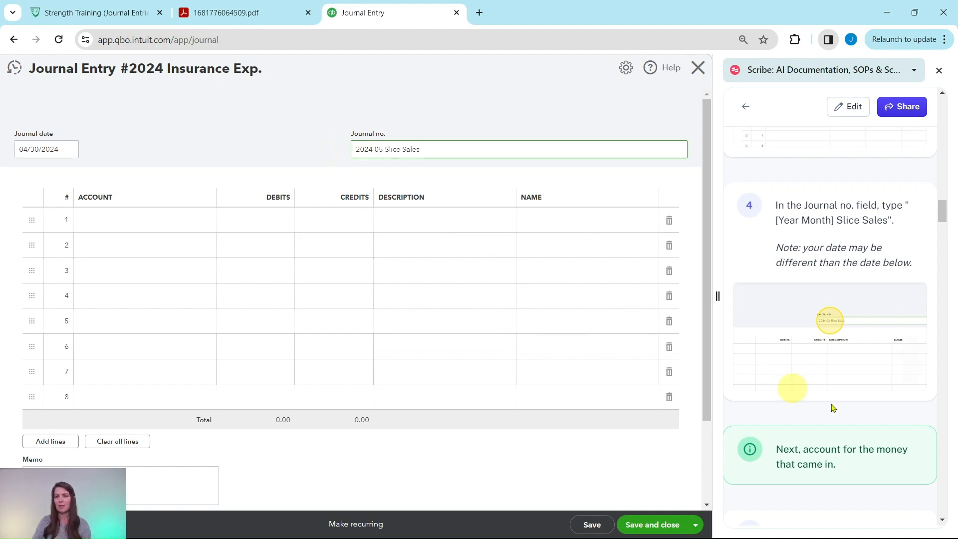
{"action": "left_click", "coordinate": [910, 348]}
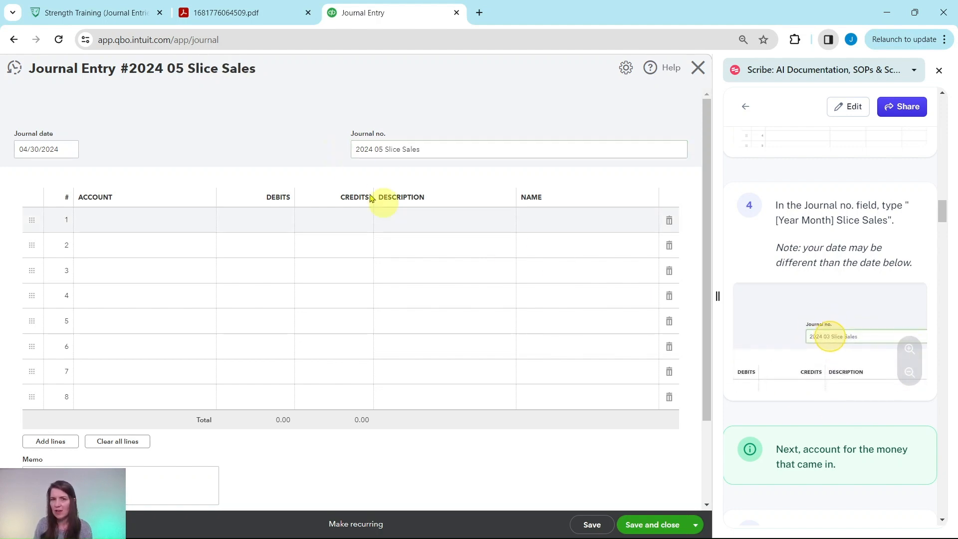
{"action": "left_click", "coordinate": [419, 155]}
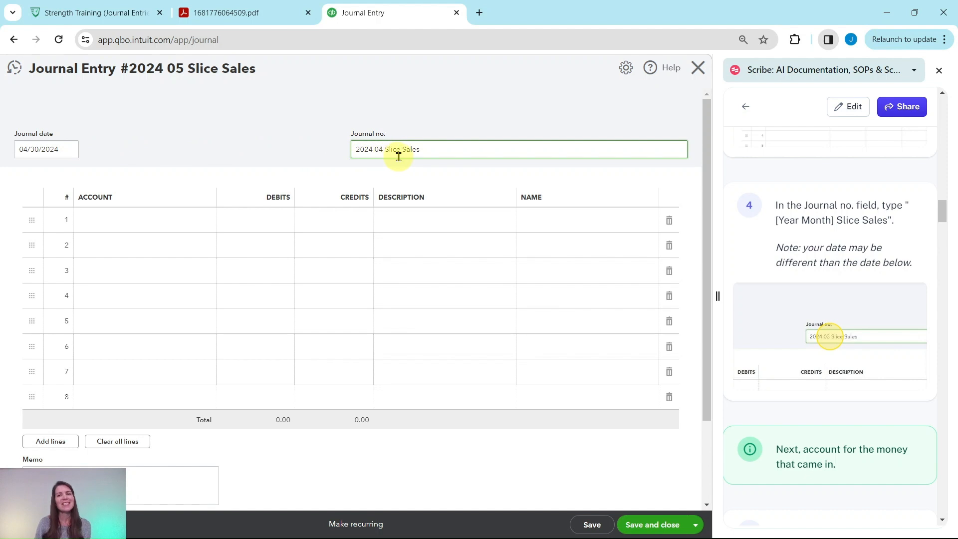
Assign the Sales of Product Income account to the first journal line, as the guide instructs.
{"action": "scroll", "coordinate": [787, 220], "scroll_direction": "down", "scroll_amount": 5}
{"action": "scroll", "coordinate": [789, 219], "scroll_direction": "down", "scroll_amount": 2}
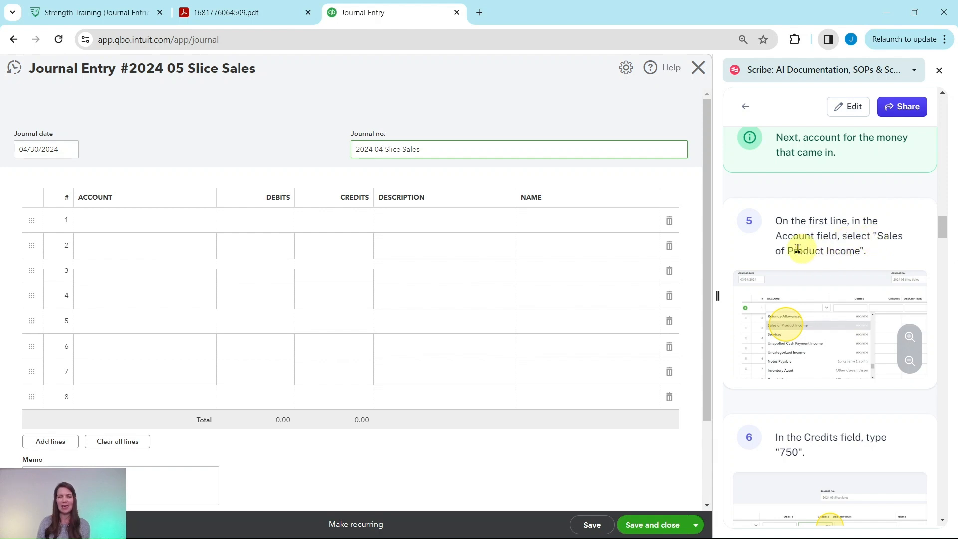
{"action": "left_click", "coordinate": [163, 223]}
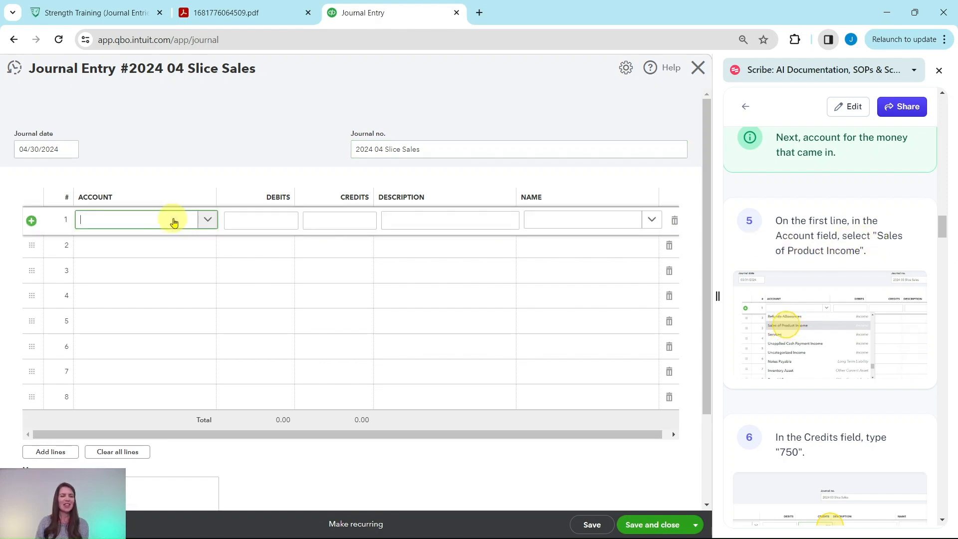
{"action": "left_click", "coordinate": [207, 222]}
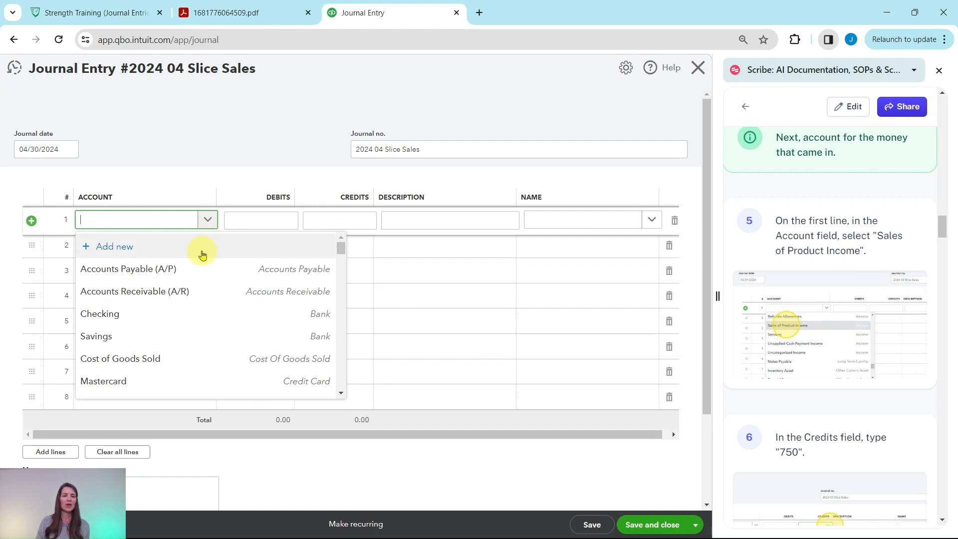
{"action": "scroll", "coordinate": [203, 272], "scroll_direction": "down", "scroll_amount": 5}
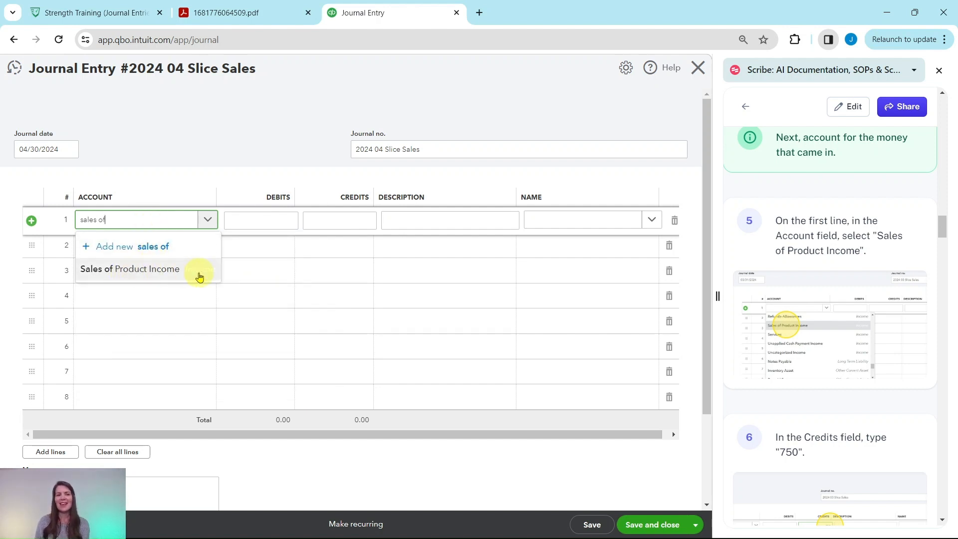
{"action": "left_click", "coordinate": [141, 274]}
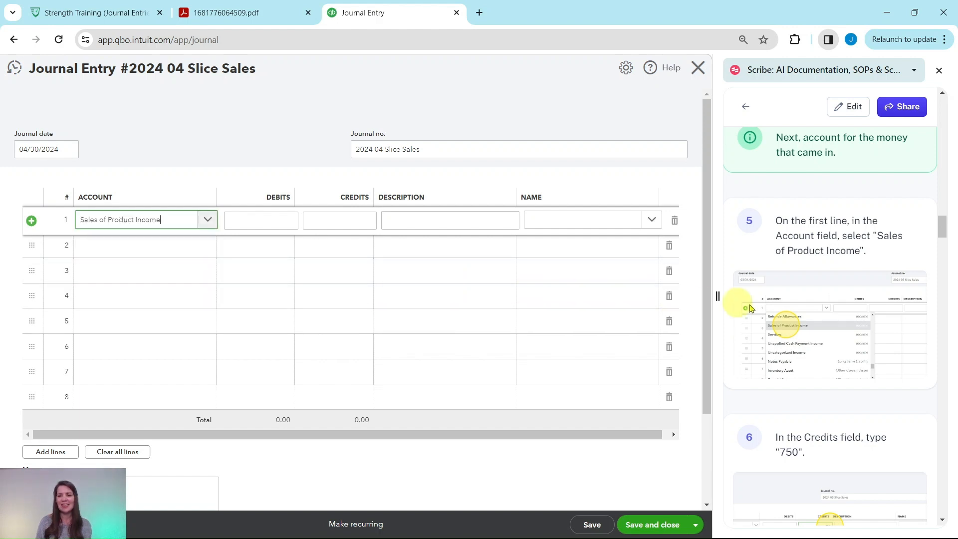
Check total sales in the Slice Sales Summary PDF and give the first line a 750 credit described as "Total Sales".
{"action": "scroll", "coordinate": [821, 307], "scroll_direction": "down", "scroll_amount": 5}
{"action": "mouse_move", "coordinate": [824, 309]}
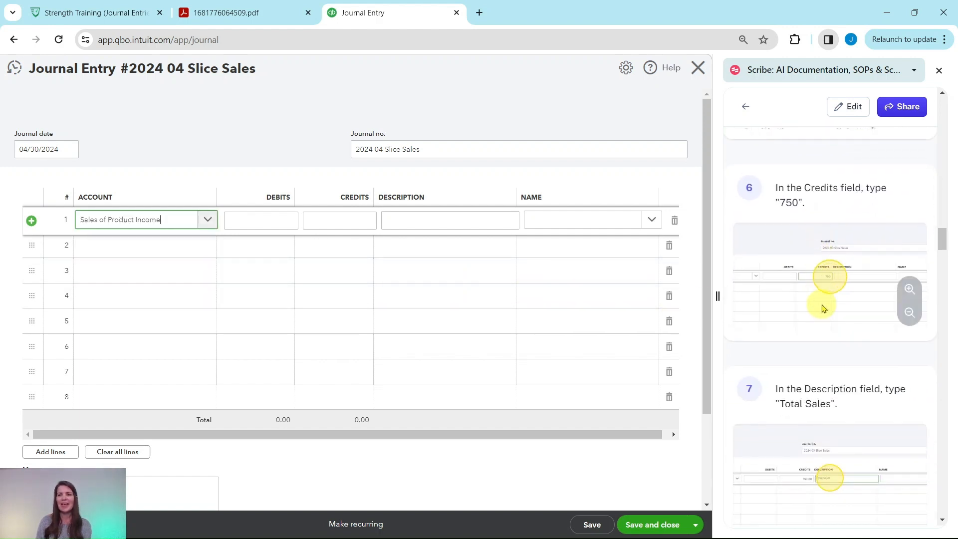
{"action": "left_click", "coordinate": [215, 15]}
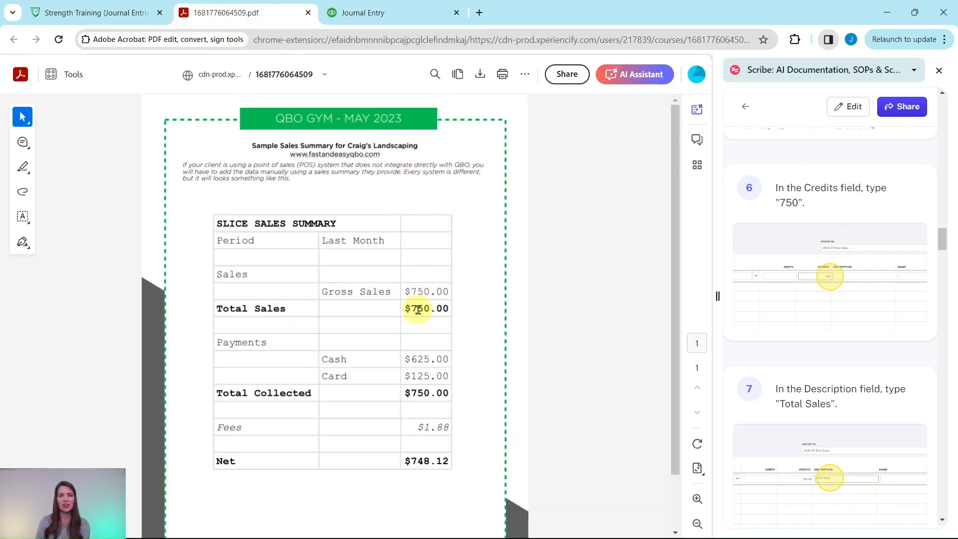
{"action": "left_click", "coordinate": [377, 14]}
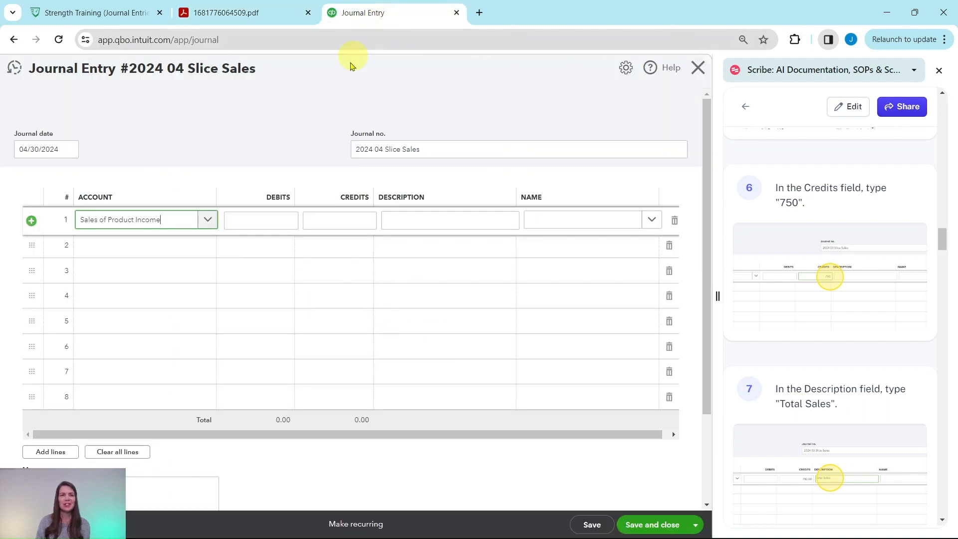
{"action": "left_click", "coordinate": [352, 216]}
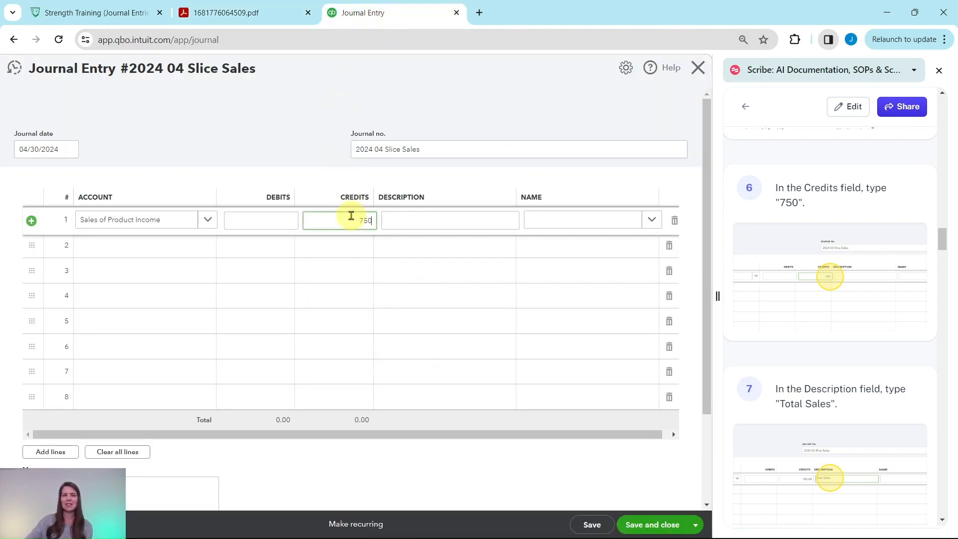
{"action": "scroll", "coordinate": [809, 218], "scroll_direction": "down", "scroll_amount": 3}
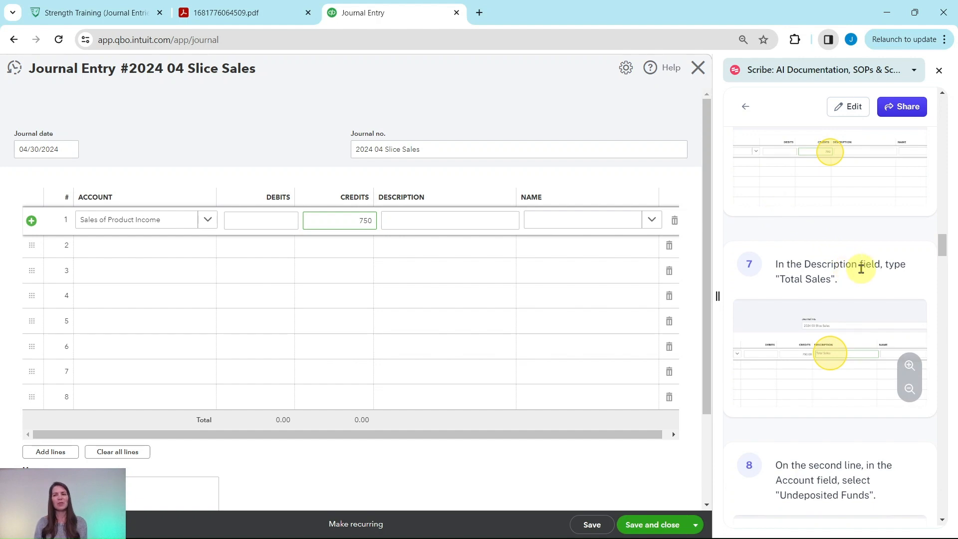
{"action": "left_click", "coordinate": [452, 226]}
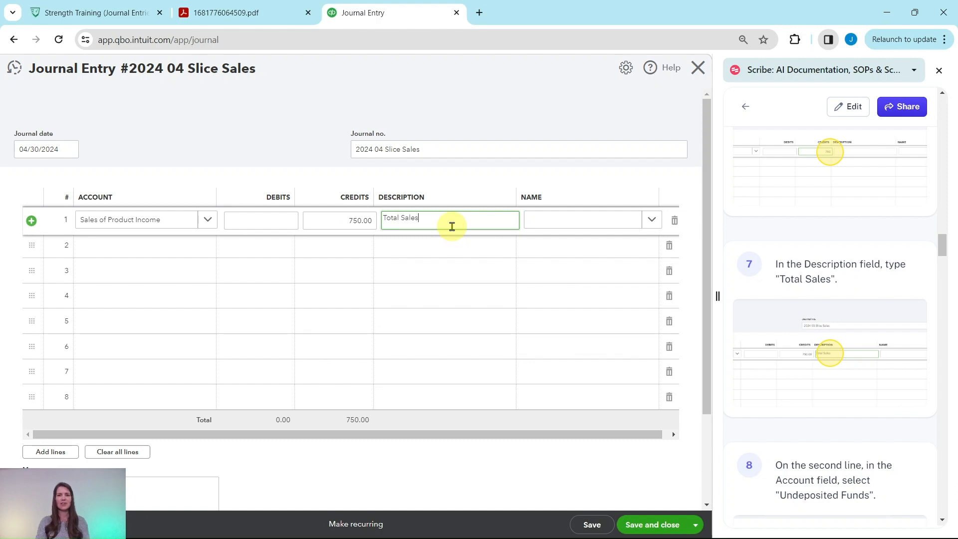
Assign the Undeposited Funds account to the second journal line.
{"action": "scroll", "coordinate": [818, 237], "scroll_direction": "down", "scroll_amount": 5}
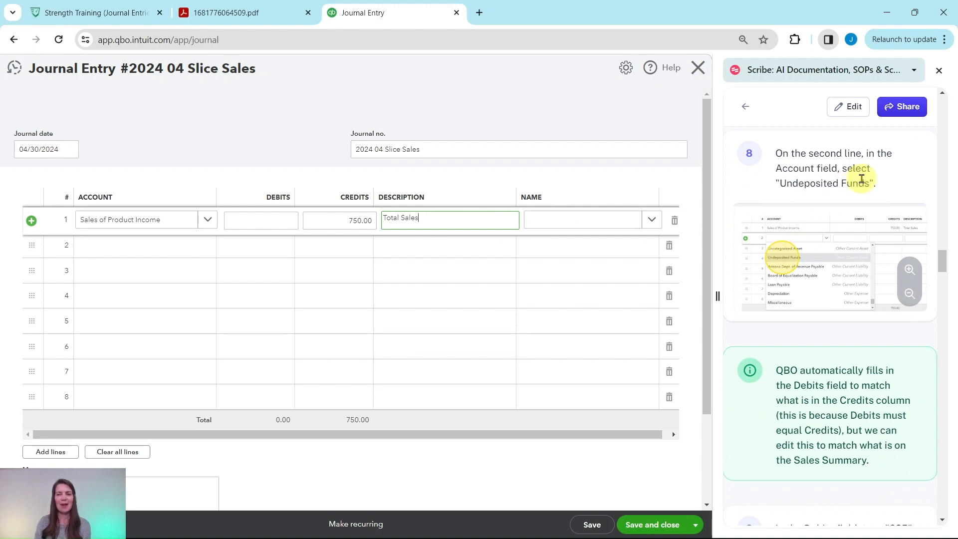
{"action": "left_click", "coordinate": [189, 252]}
{"action": "left_click", "coordinate": [207, 245]}
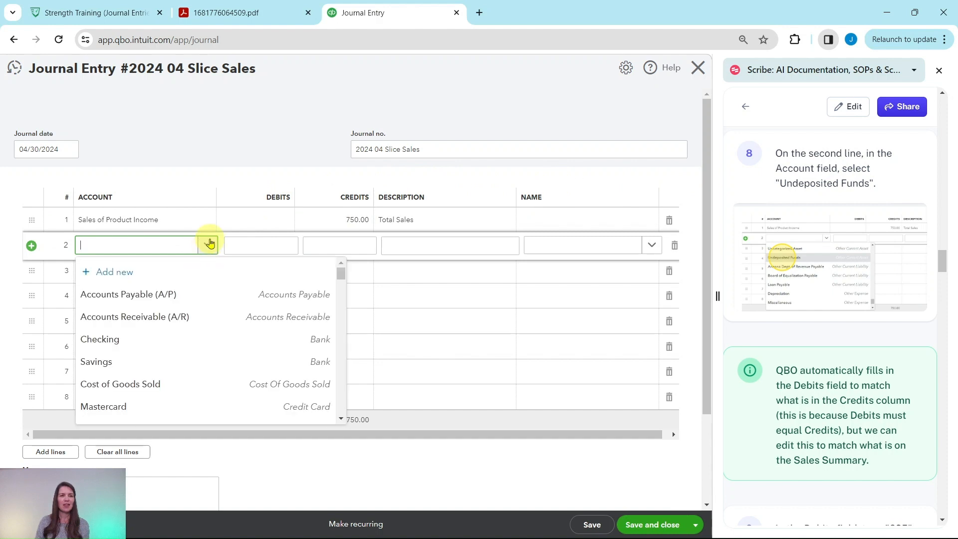
{"action": "scroll", "coordinate": [155, 291], "scroll_direction": "down", "scroll_amount": 3}
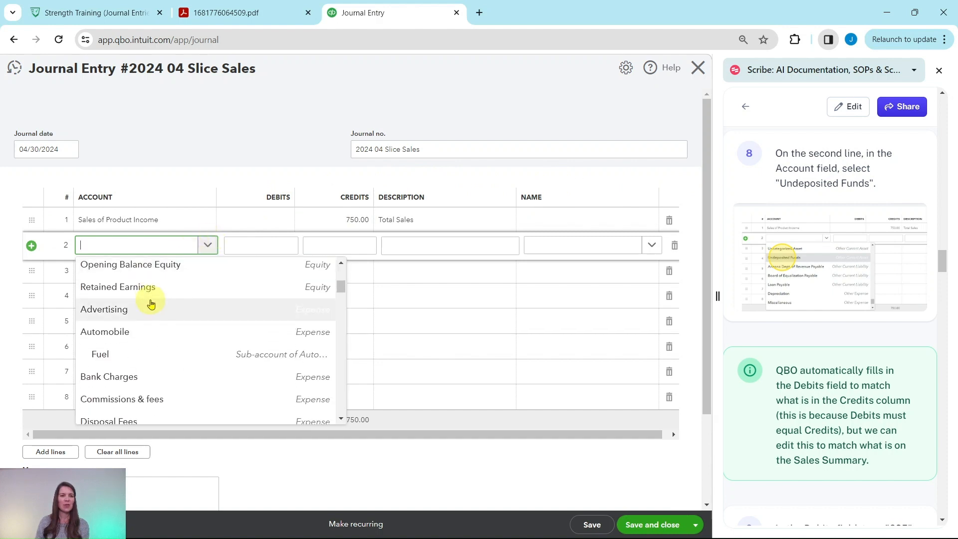
{"action": "scroll", "coordinate": [151, 299], "scroll_direction": "down", "scroll_amount": 3}
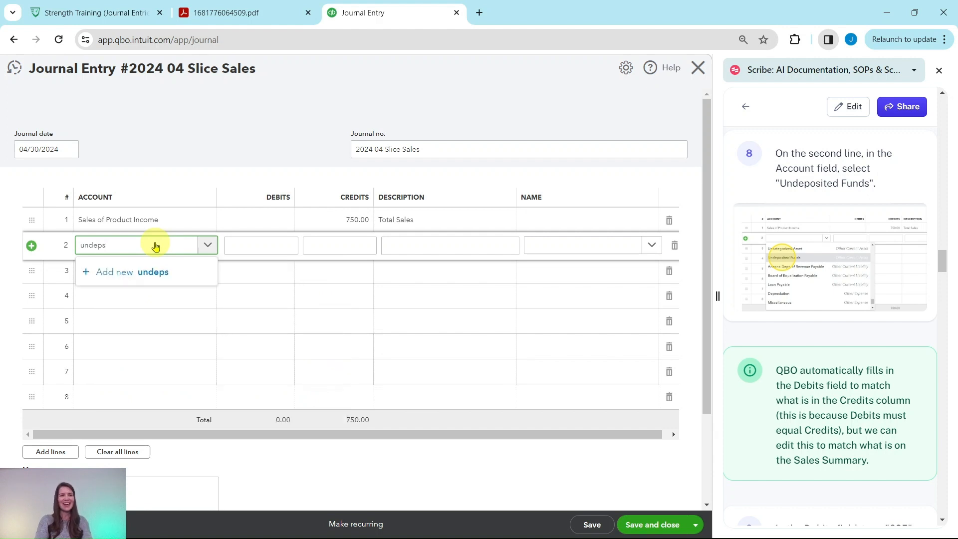
{"action": "type", "text": "osited"}
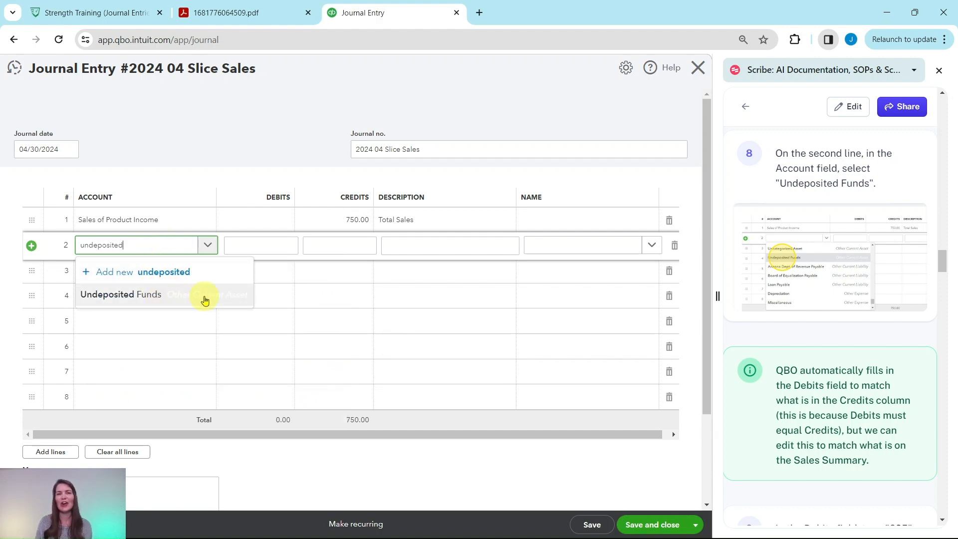
{"action": "left_click", "coordinate": [120, 298]}
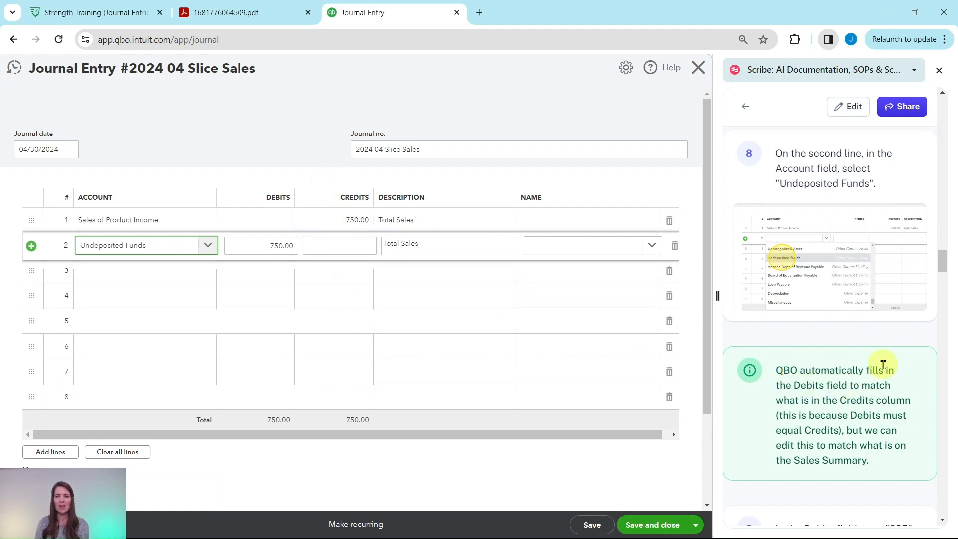
Check the cash payments in the sales summary PDF and set the Undeposited Funds line's debit to 625.
{"action": "scroll", "coordinate": [846, 395], "scroll_direction": "down", "scroll_amount": 2}
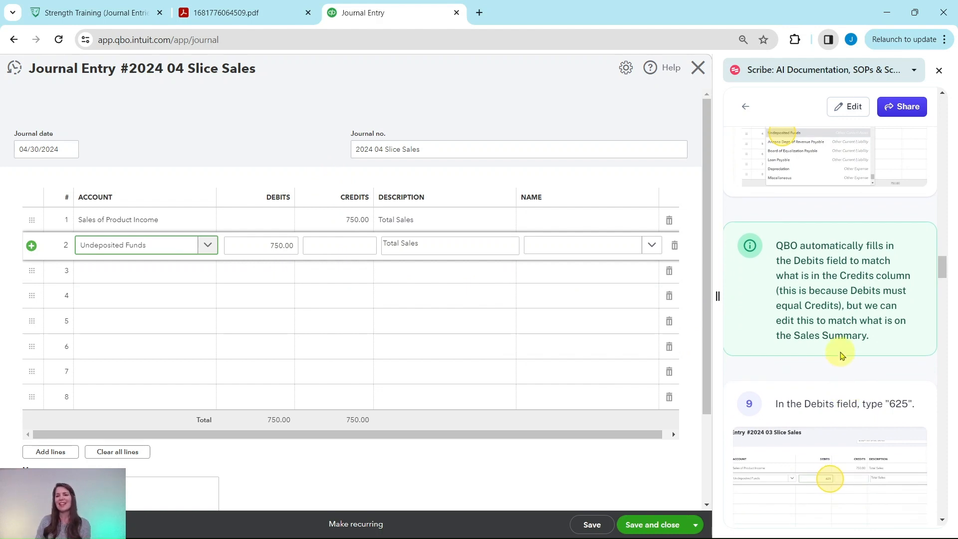
{"action": "scroll", "coordinate": [856, 339], "scroll_direction": "down", "scroll_amount": 3}
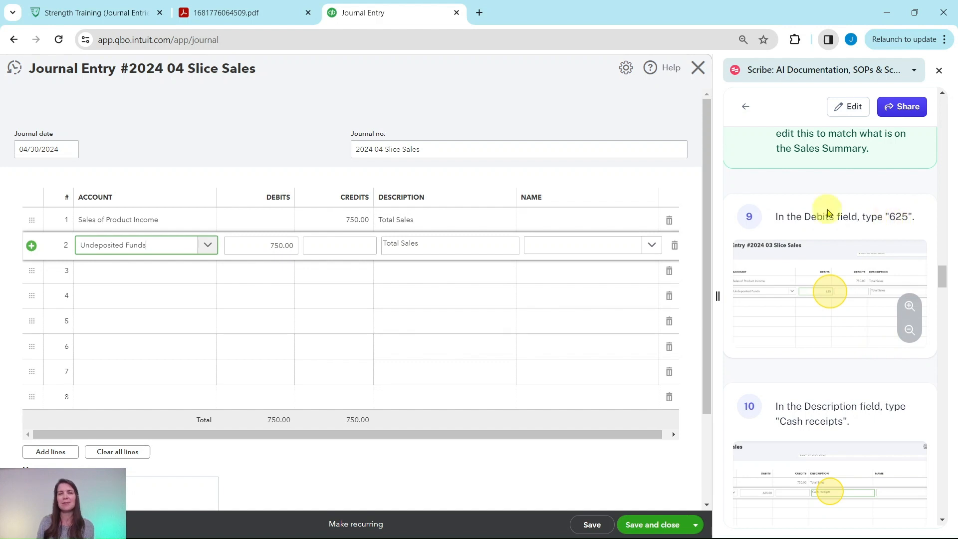
{"action": "left_click", "coordinate": [236, 13]}
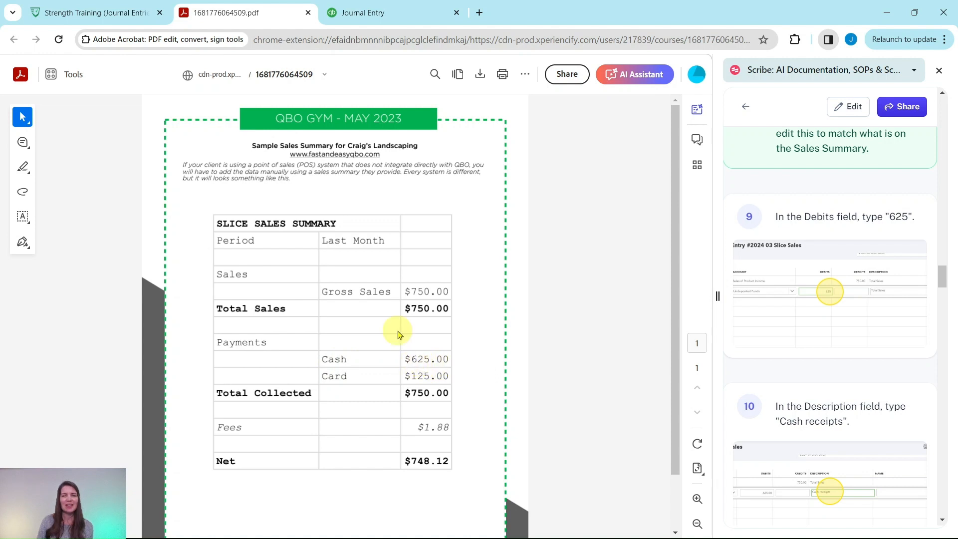
{"action": "left_click", "coordinate": [368, 13]}
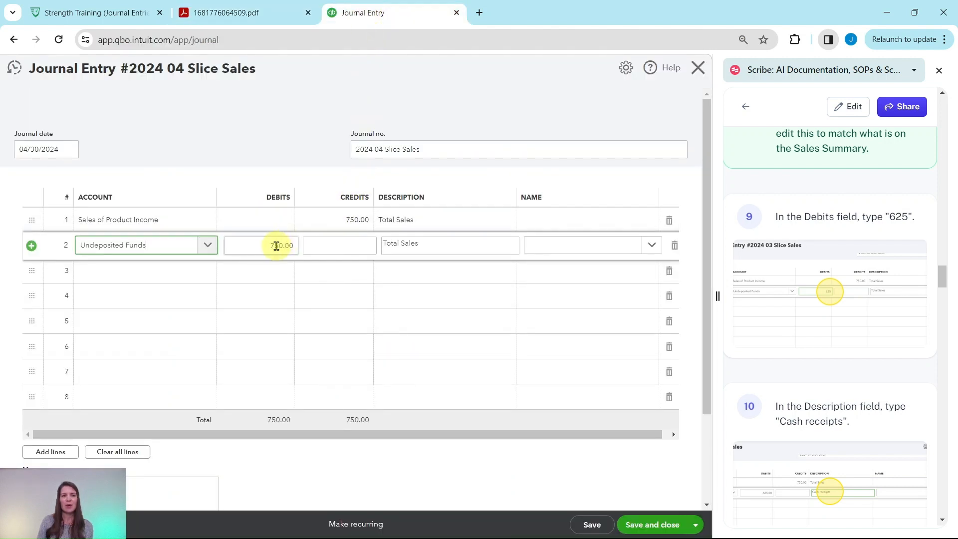
{"action": "left_click", "coordinate": [276, 245]}
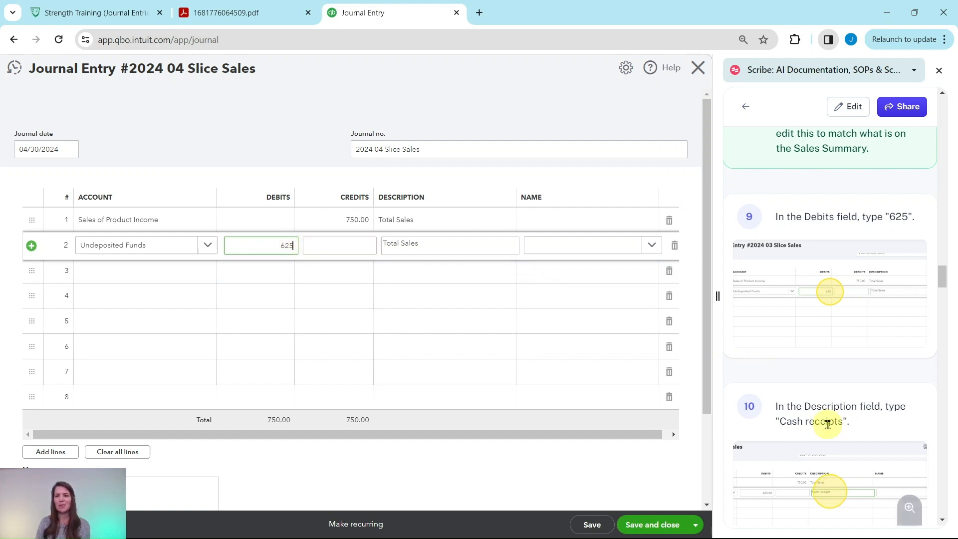
Replace the description of the Undeposited Funds line with "Cash receipts".
{"action": "scroll", "coordinate": [826, 429], "scroll_direction": "down", "scroll_amount": 3}
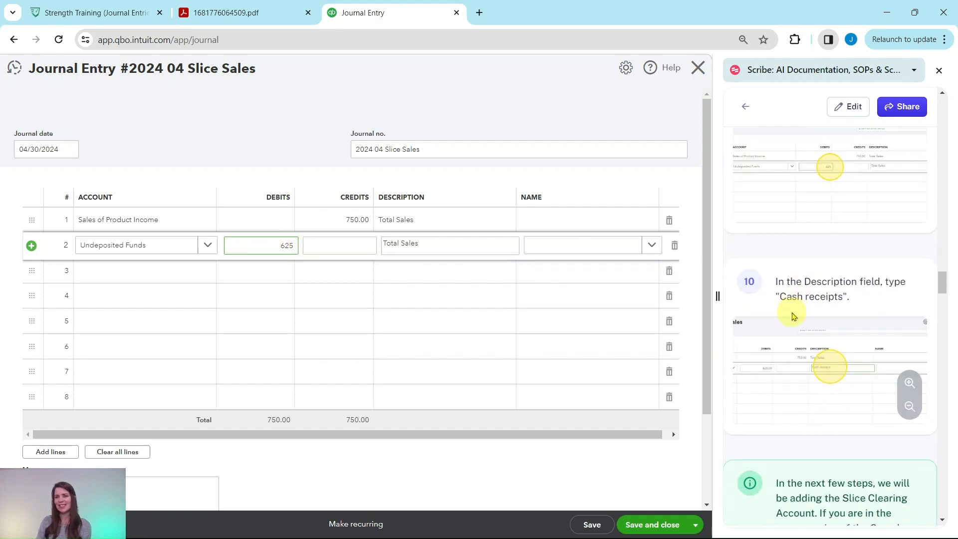
{"action": "left_click_drag", "start_coordinate": [438, 244], "coordinate": [348, 237]}
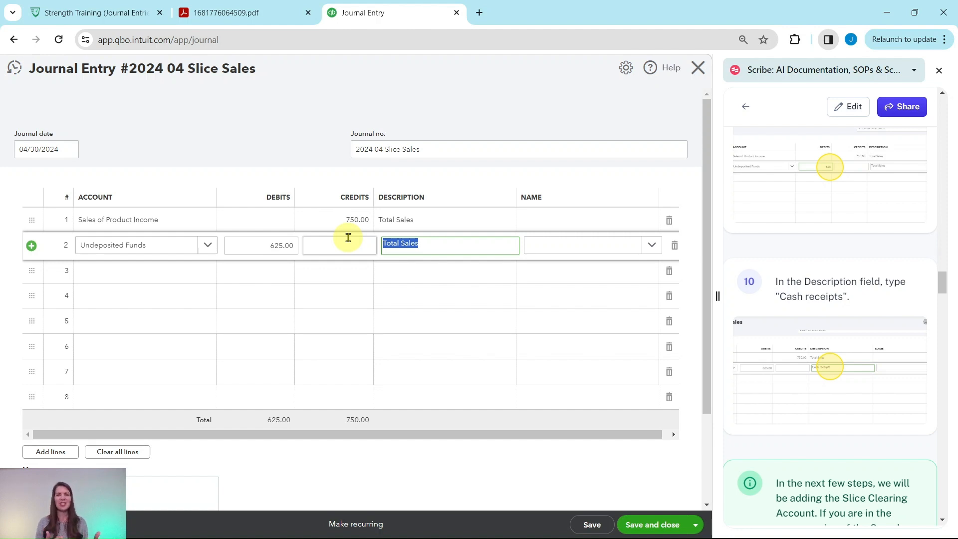
{"action": "type", "text": "Cash receipts"}
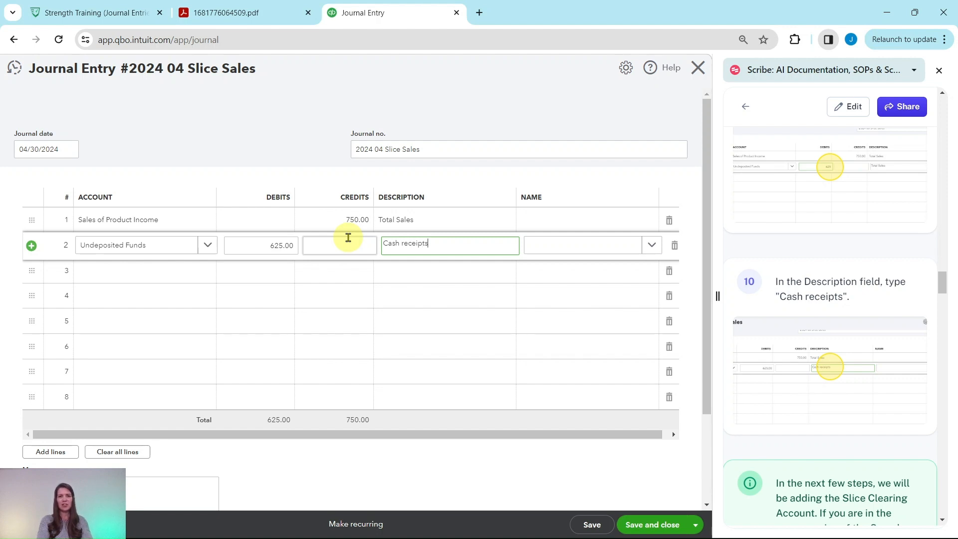
Start adding a new account named "Slice Clearing Account" from the third journal line's account field.
{"action": "scroll", "coordinate": [749, 285], "scroll_direction": "down", "scroll_amount": 6}
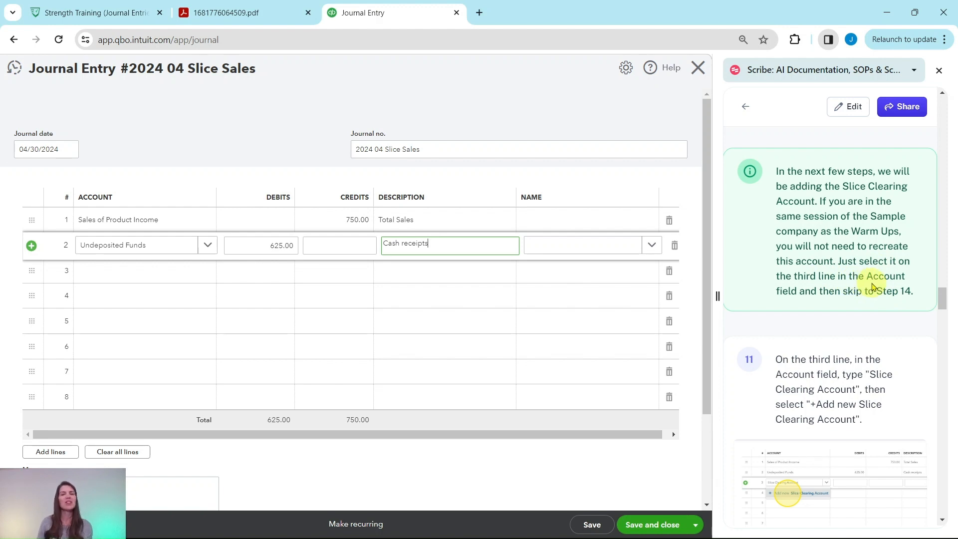
{"action": "scroll", "coordinate": [877, 289], "scroll_direction": "down", "scroll_amount": 4}
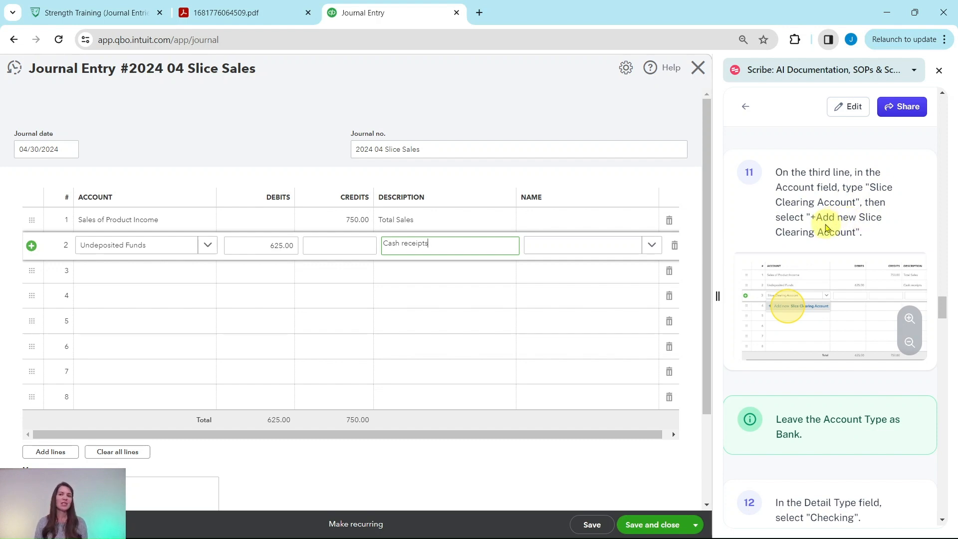
{"action": "left_click", "coordinate": [146, 277]}
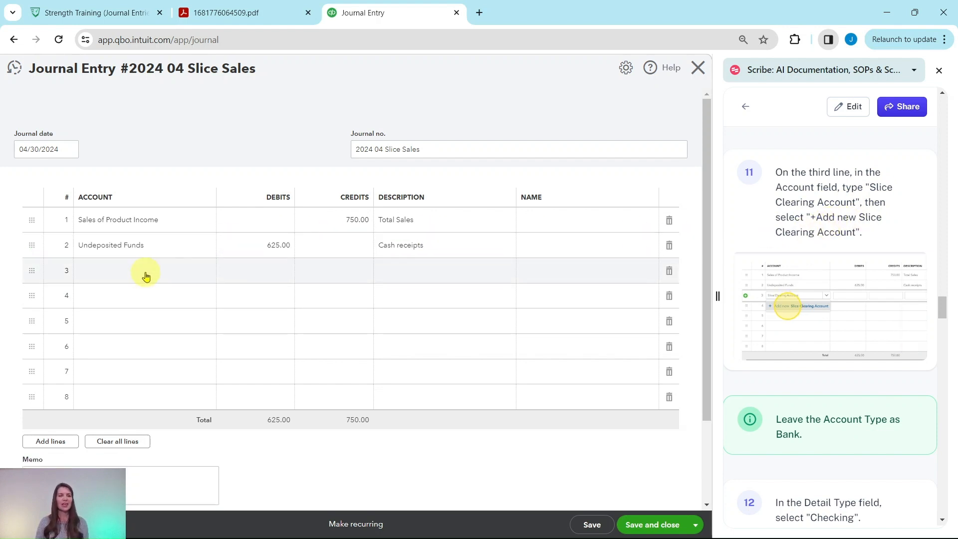
{"action": "type", "text": "Sl"}
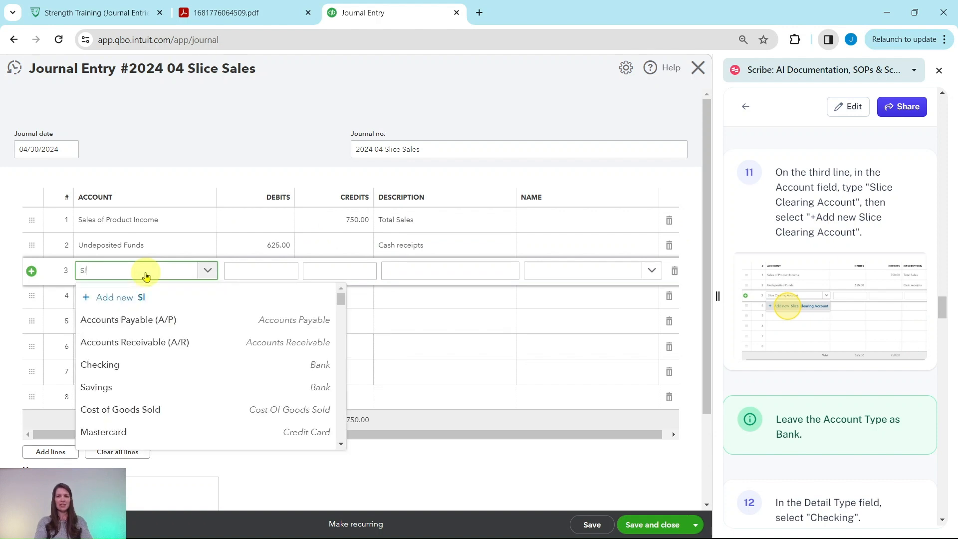
{"action": "type", "text": "ice Clearin"}
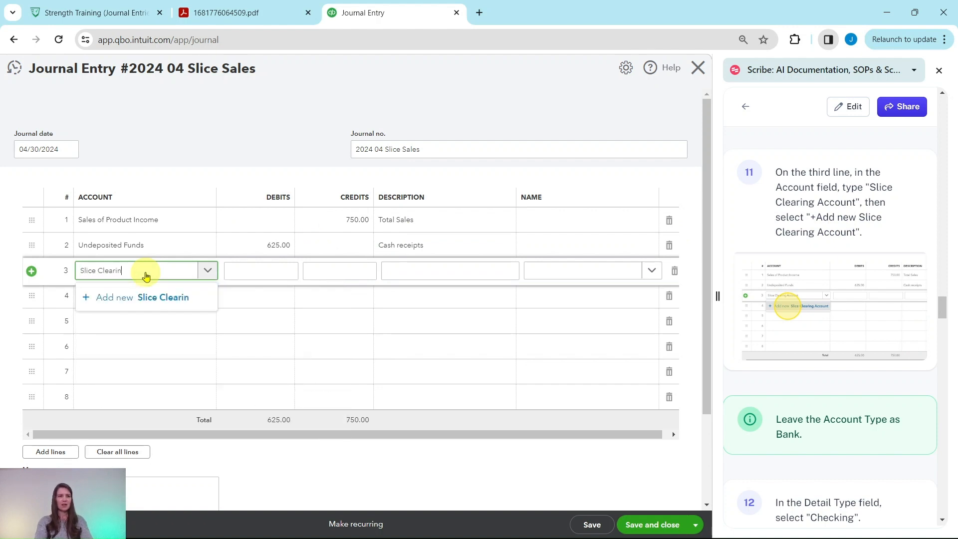
{"action": "type", "text": "g Account"}
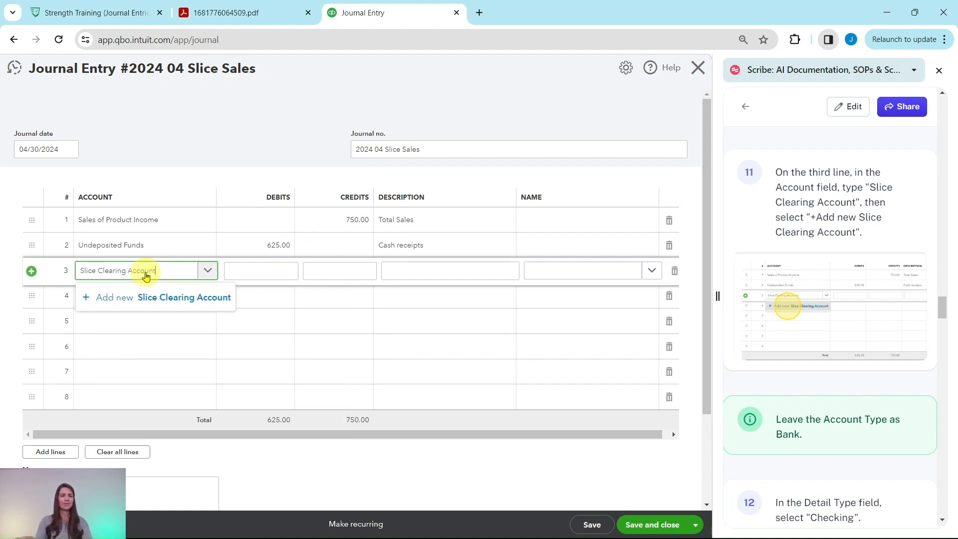
{"action": "left_click", "coordinate": [134, 303]}
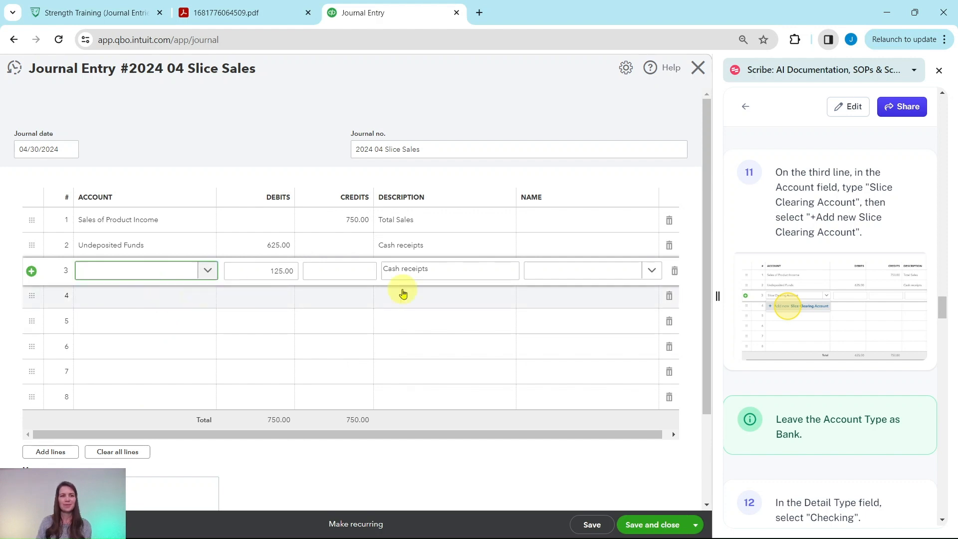
Set the new Slice Clearing Account's detail type to Checking, keeping Bank as its account type, and save the account.
{"action": "scroll", "coordinate": [811, 293], "scroll_direction": "down", "scroll_amount": 5}
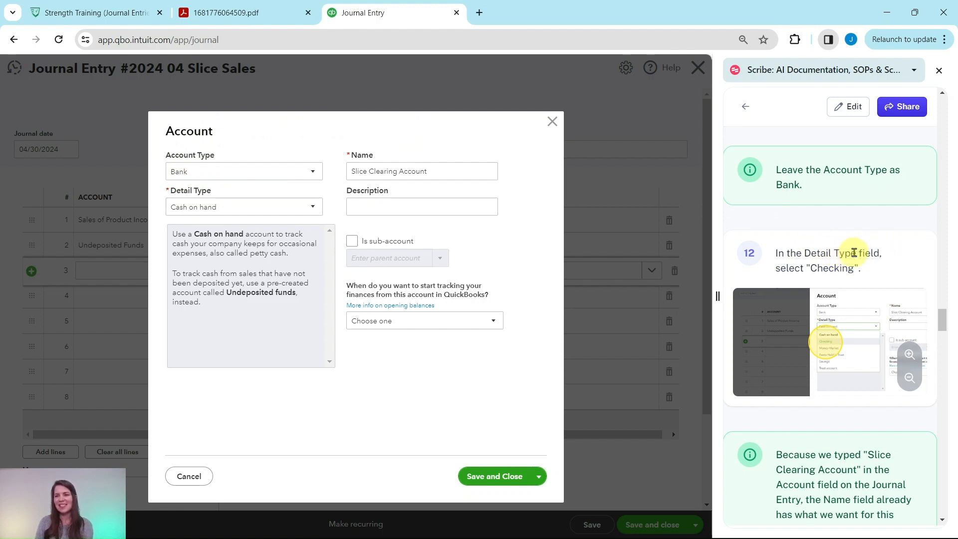
{"action": "scroll", "coordinate": [798, 269], "scroll_direction": "down", "scroll_amount": 1}
{"action": "scroll", "coordinate": [799, 269], "scroll_direction": "down", "scroll_amount": 3}
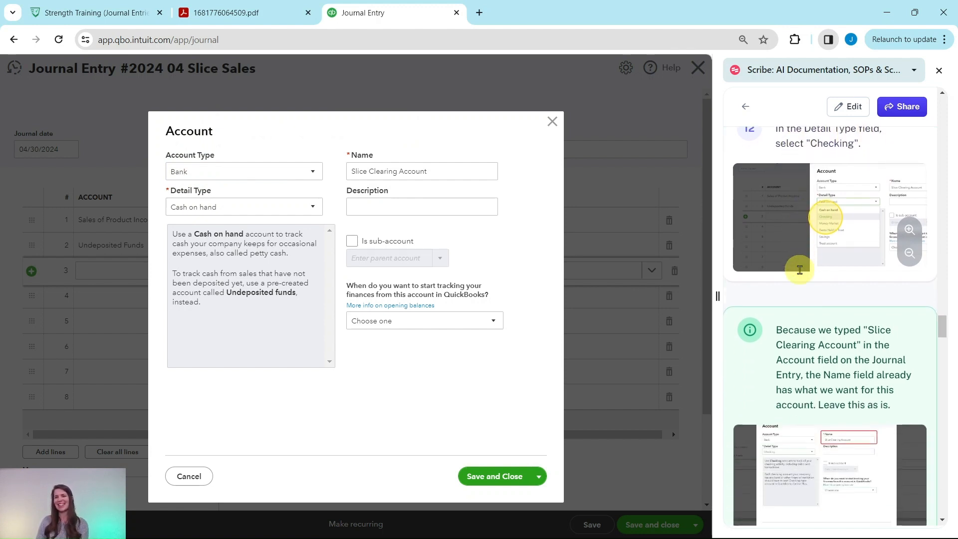
{"action": "left_click", "coordinate": [314, 210]}
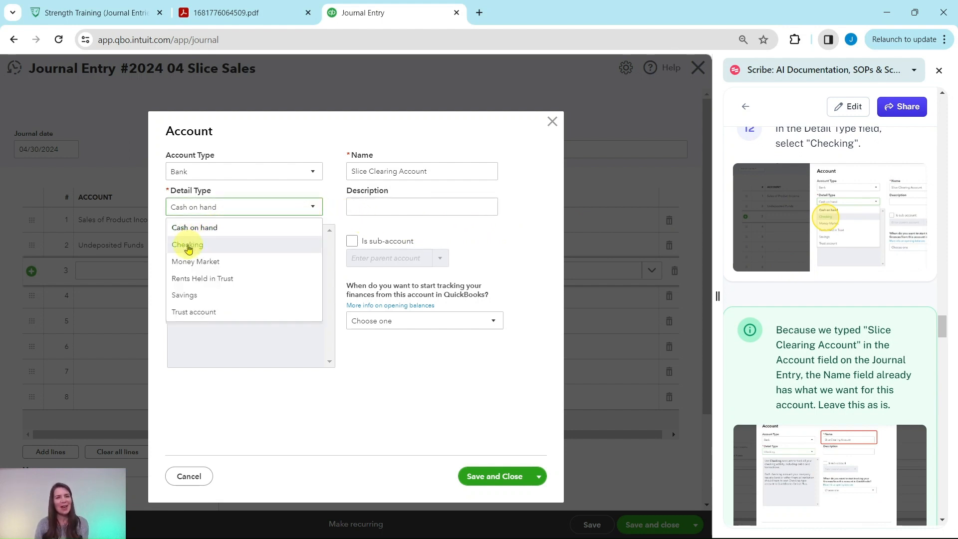
{"action": "left_click", "coordinate": [188, 248]}
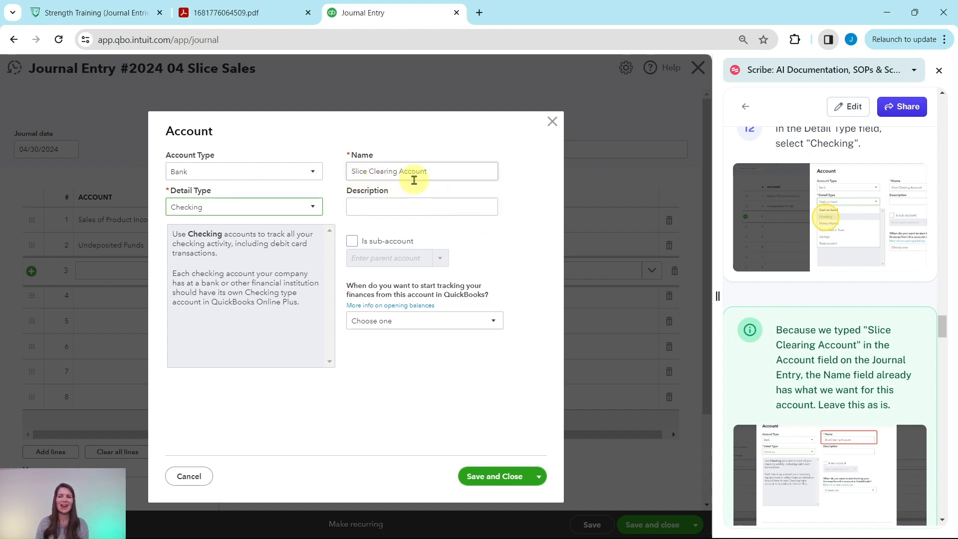
{"action": "scroll", "coordinate": [826, 357], "scroll_direction": "down", "scroll_amount": 5}
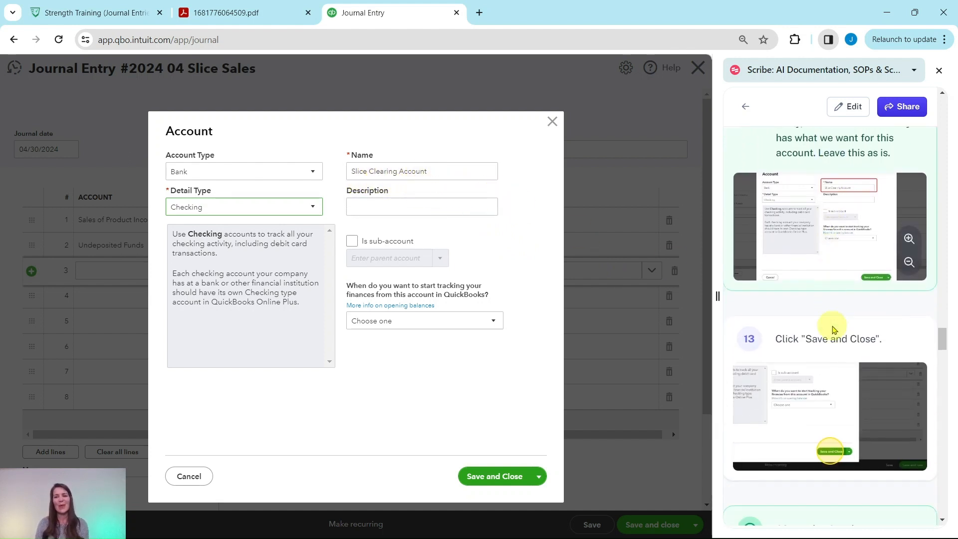
{"action": "scroll", "coordinate": [832, 327], "scroll_direction": "down", "scroll_amount": 2}
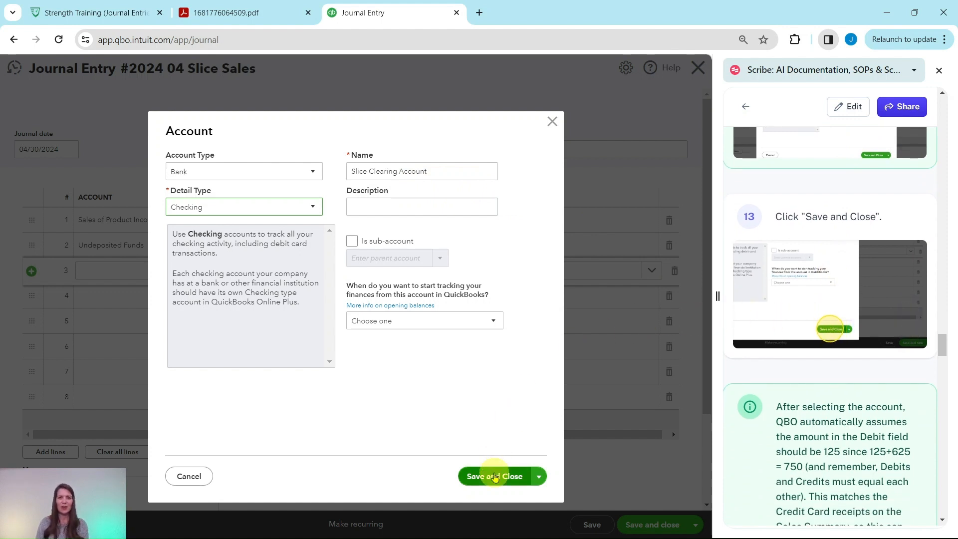
{"action": "left_click", "coordinate": [501, 476]}
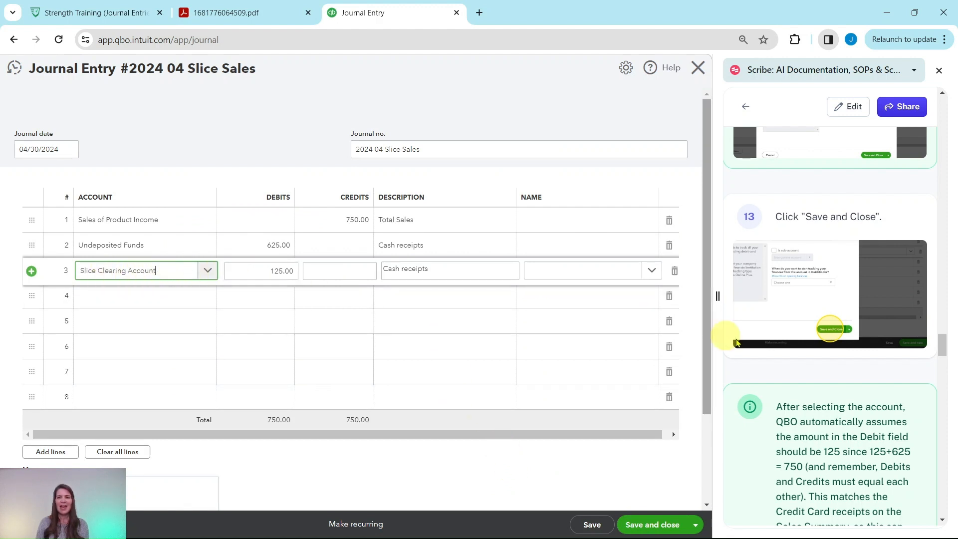
Check the card payments in the sales summary PDF and change the third journal line's description to "CC receipts".
{"action": "scroll", "coordinate": [848, 345], "scroll_direction": "down", "scroll_amount": 4}
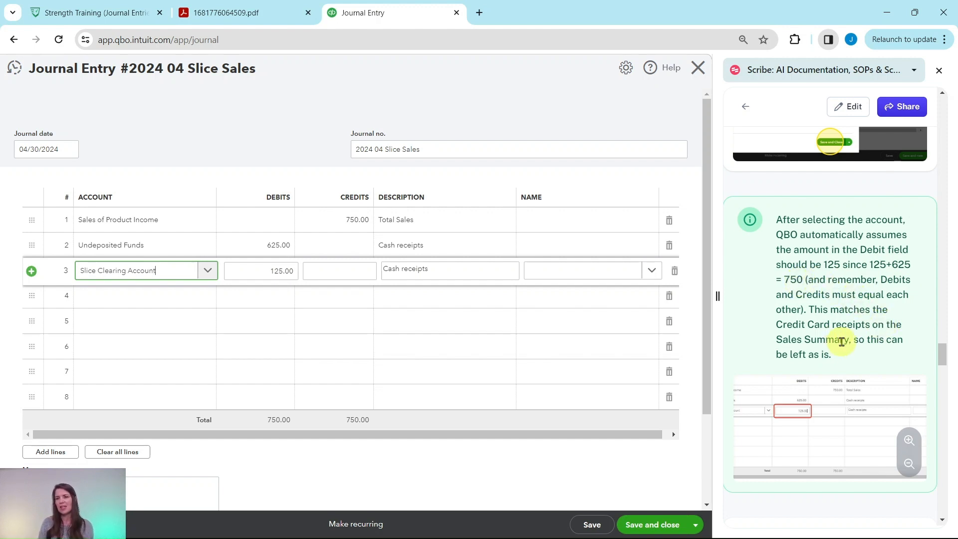
{"action": "left_click", "coordinate": [227, 13]}
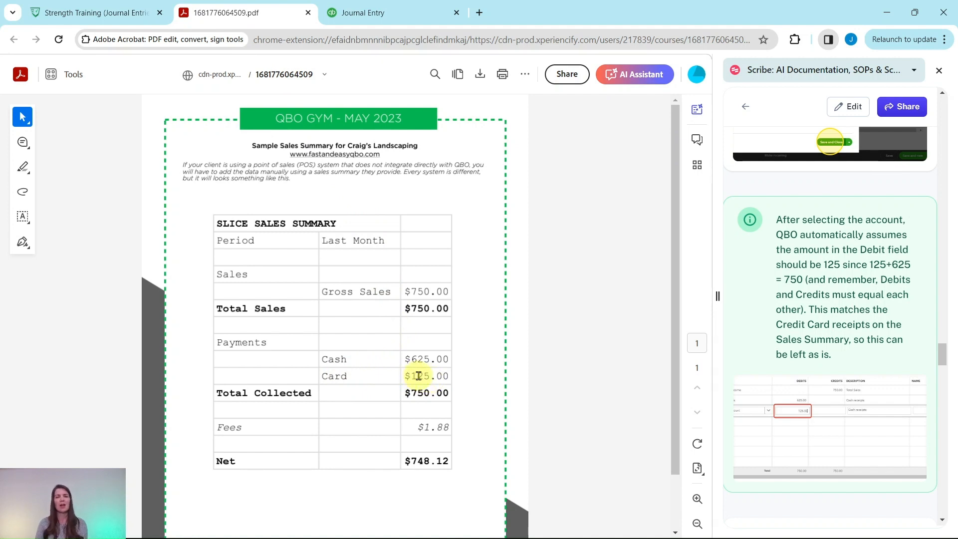
{"action": "left_click", "coordinate": [372, 12]}
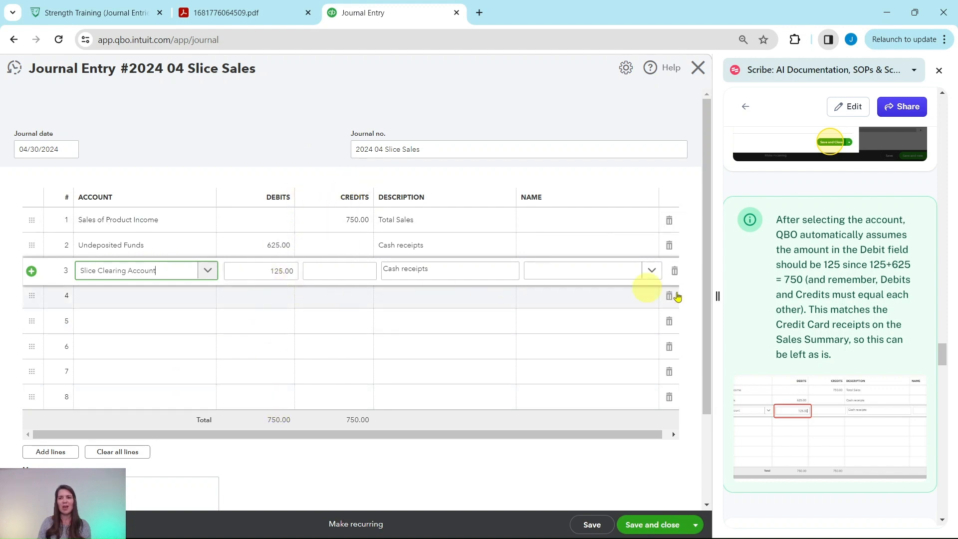
{"action": "scroll", "coordinate": [871, 319], "scroll_direction": "down", "scroll_amount": 7}
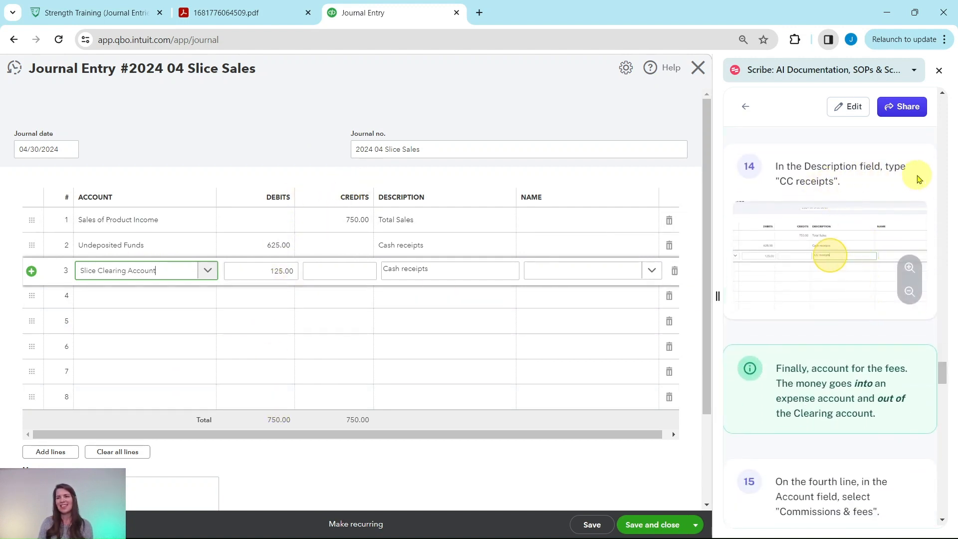
{"action": "triple_click", "coordinate": [412, 269]}
{"action": "left_click", "coordinate": [398, 270]}
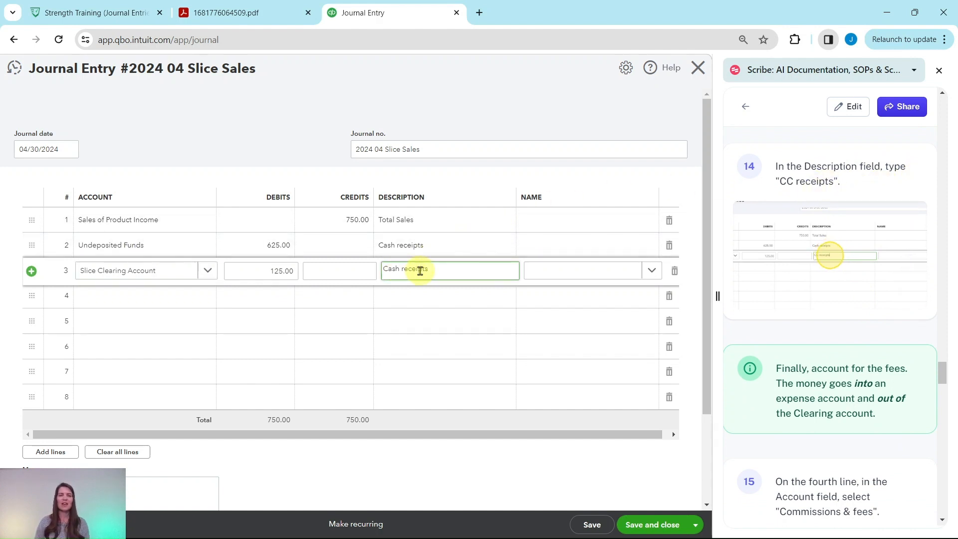
{"action": "key", "text": "BackSpace"}
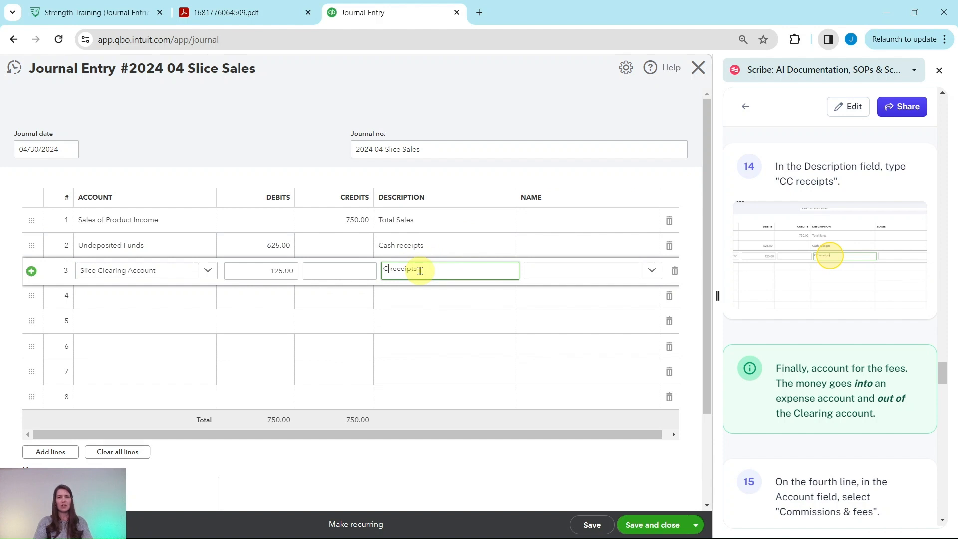
{"action": "type", "text": "C"}
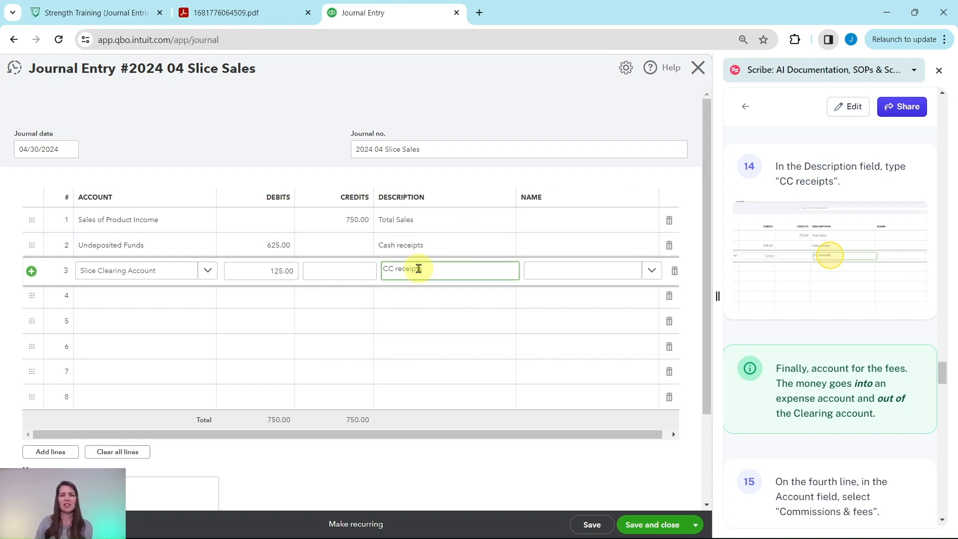
Check the fees in the sales summary PDF and assign the Commissions & fees account to the fourth journal line.
{"action": "scroll", "coordinate": [838, 306], "scroll_direction": "down", "scroll_amount": 2}
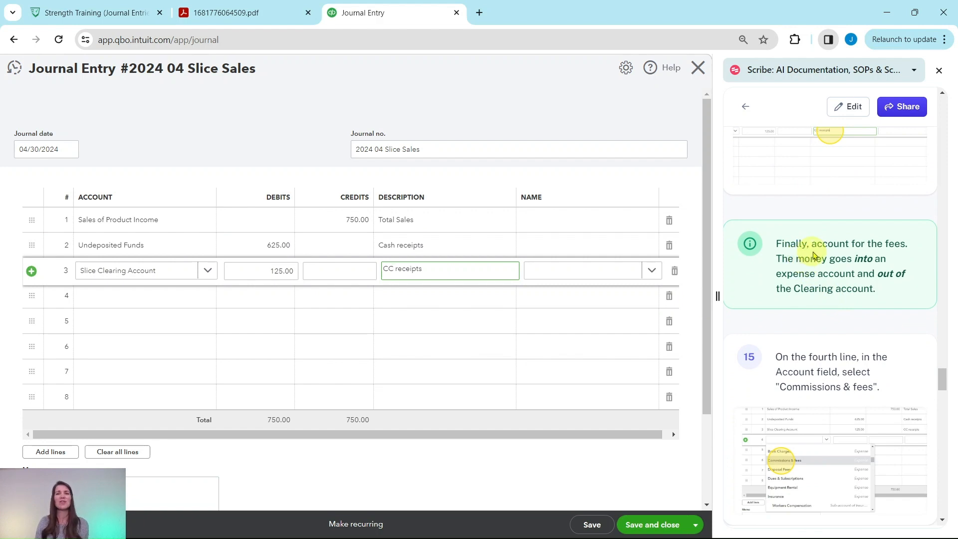
{"action": "left_click", "coordinate": [230, 15]}
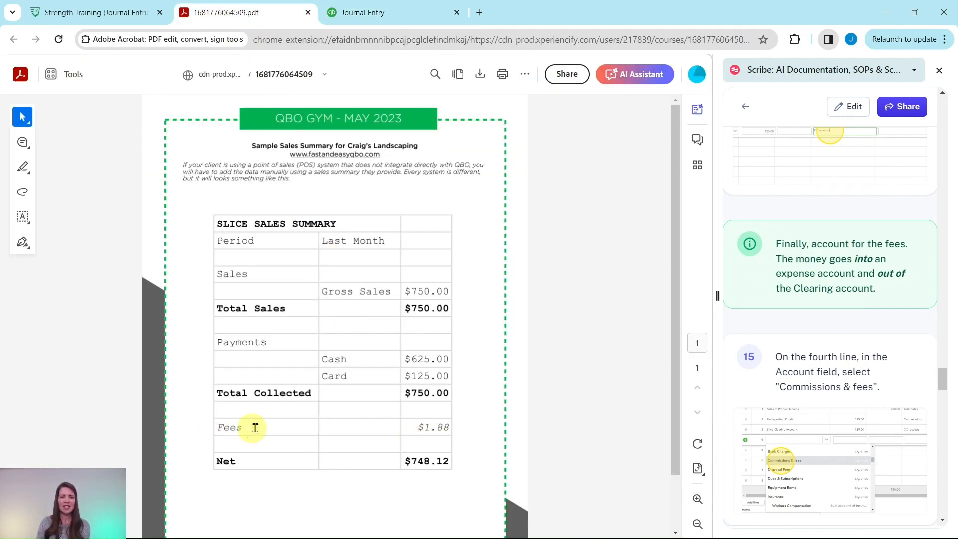
{"action": "left_click", "coordinate": [363, 14]}
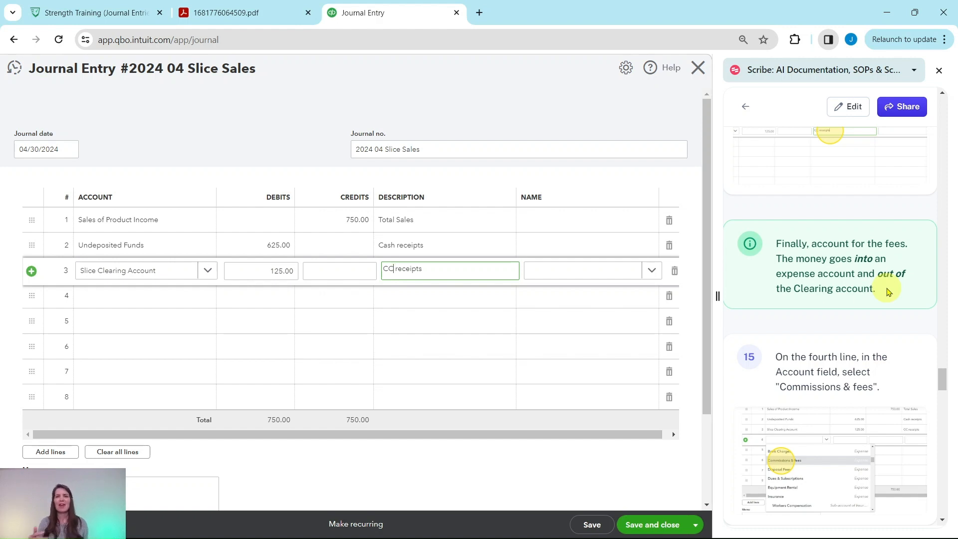
{"action": "scroll", "coordinate": [888, 291], "scroll_direction": "down", "scroll_amount": 2}
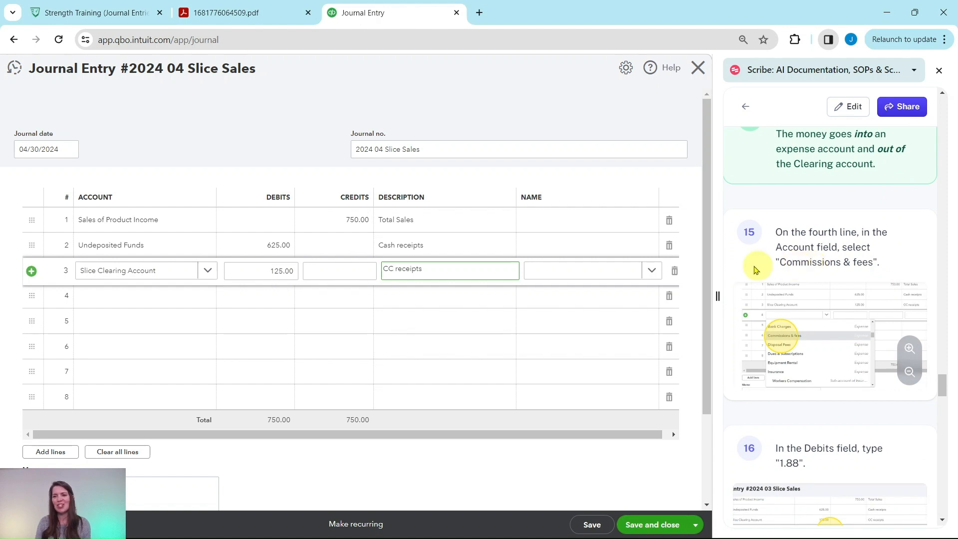
{"action": "left_click", "coordinate": [142, 305]}
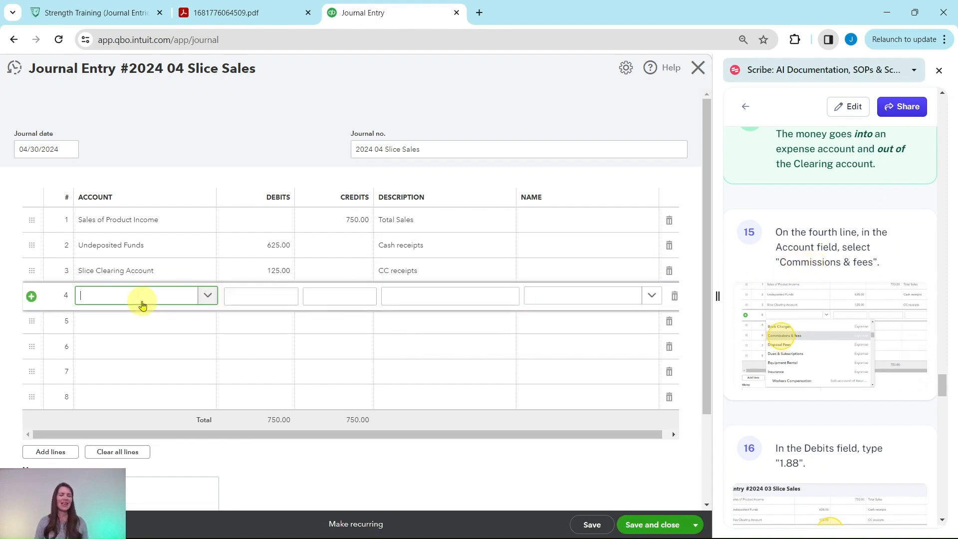
{"action": "type", "text": "commi"}
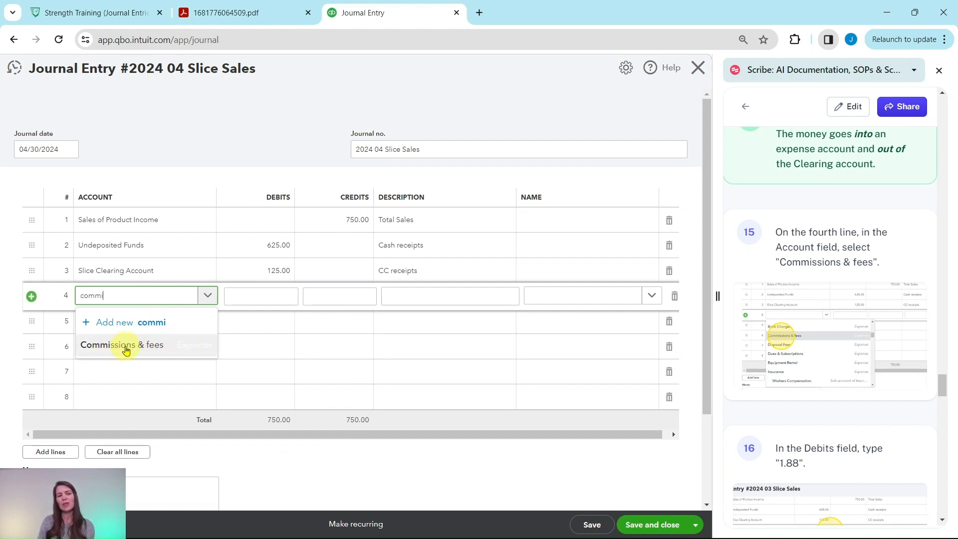
{"action": "left_click", "coordinate": [130, 352]}
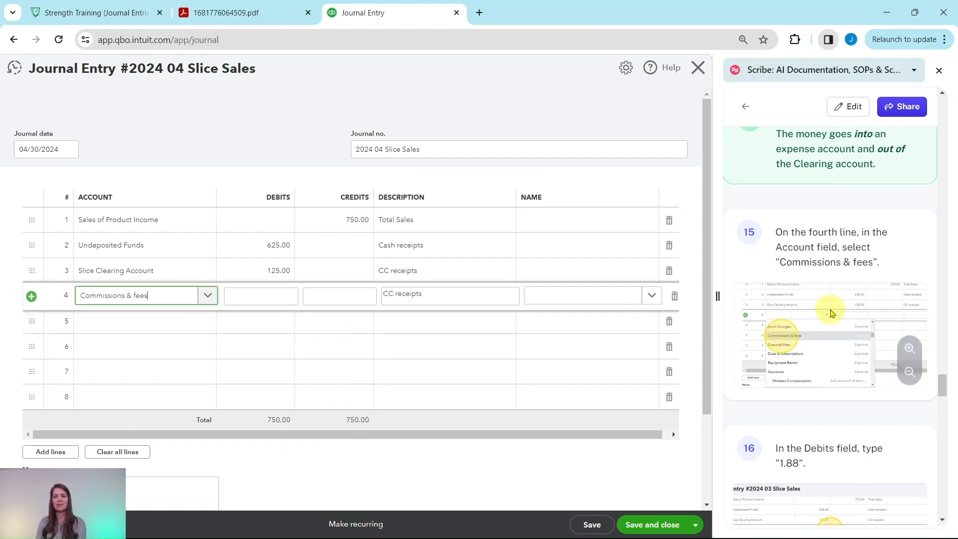
Set the Commissions & fees line's debit to 1.88 and replace its description with "Slice Merchant Fees".
{"action": "scroll", "coordinate": [836, 312], "scroll_direction": "down", "scroll_amount": 5}
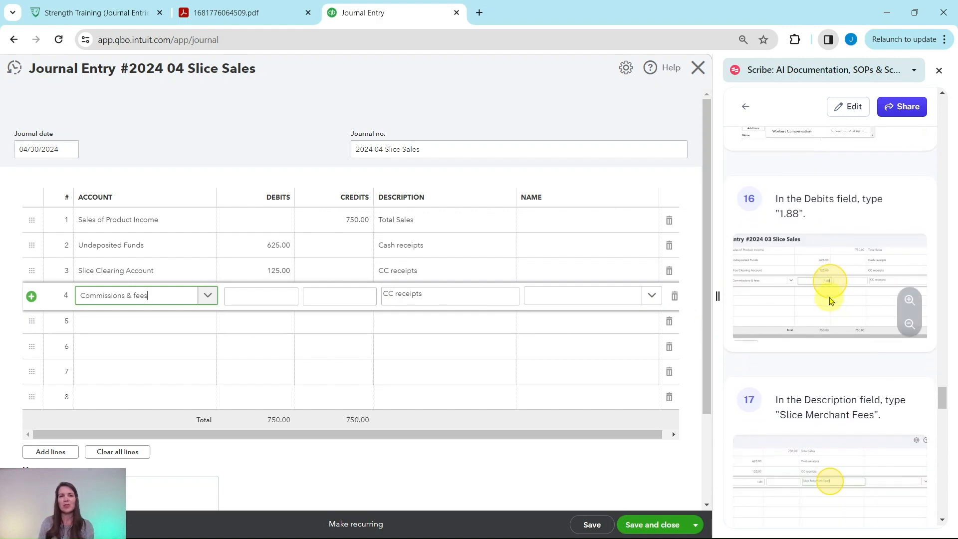
{"action": "left_click", "coordinate": [268, 294]}
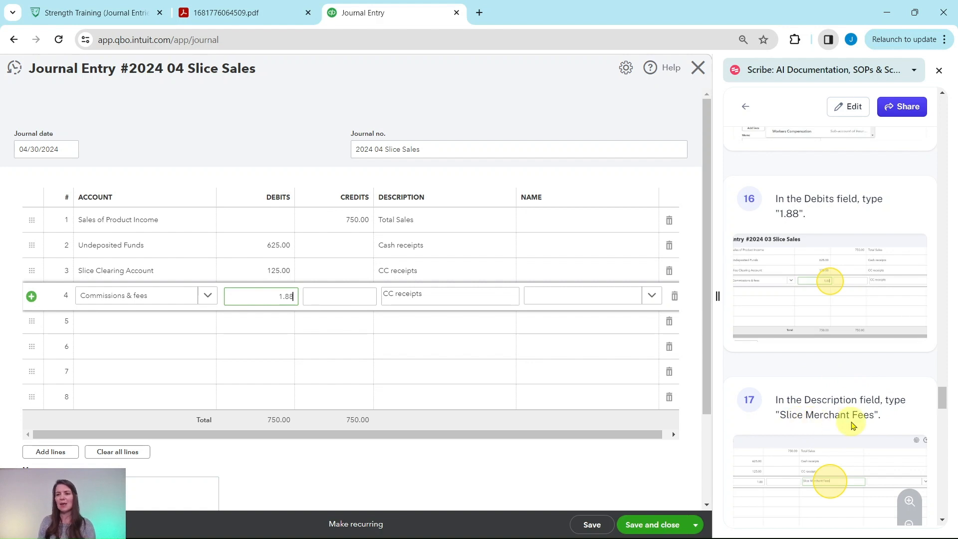
{"action": "left_click_drag", "start_coordinate": [431, 298], "coordinate": [384, 296]}
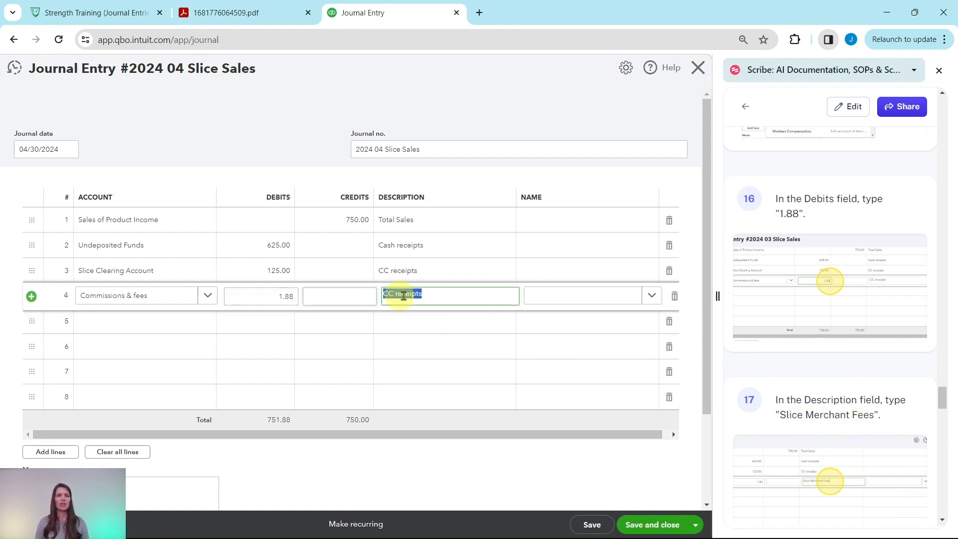
{"action": "type", "text": "Slice Merchant Fees"}
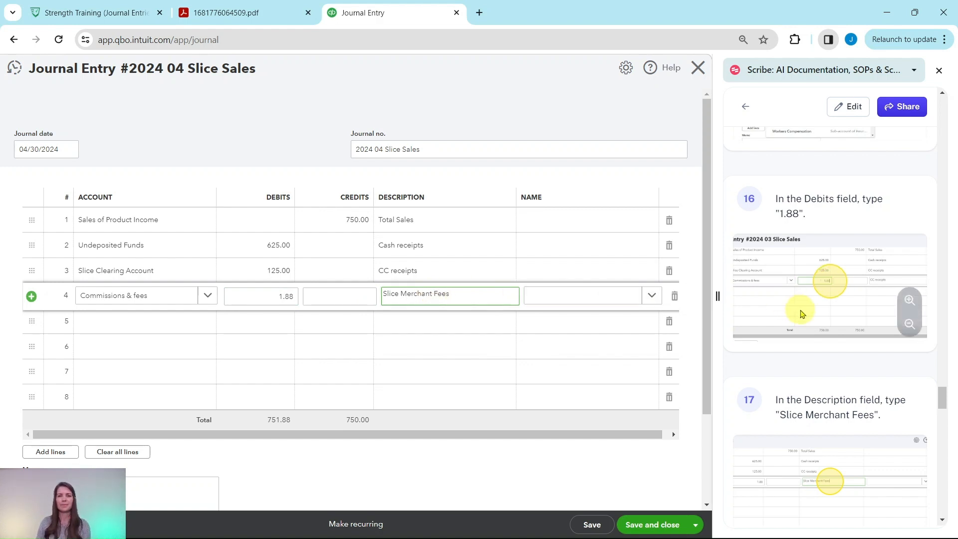
Assign the existing Slice Clearing Account to the fifth journal line.
{"action": "scroll", "coordinate": [801, 314], "scroll_direction": "down", "scroll_amount": 6}
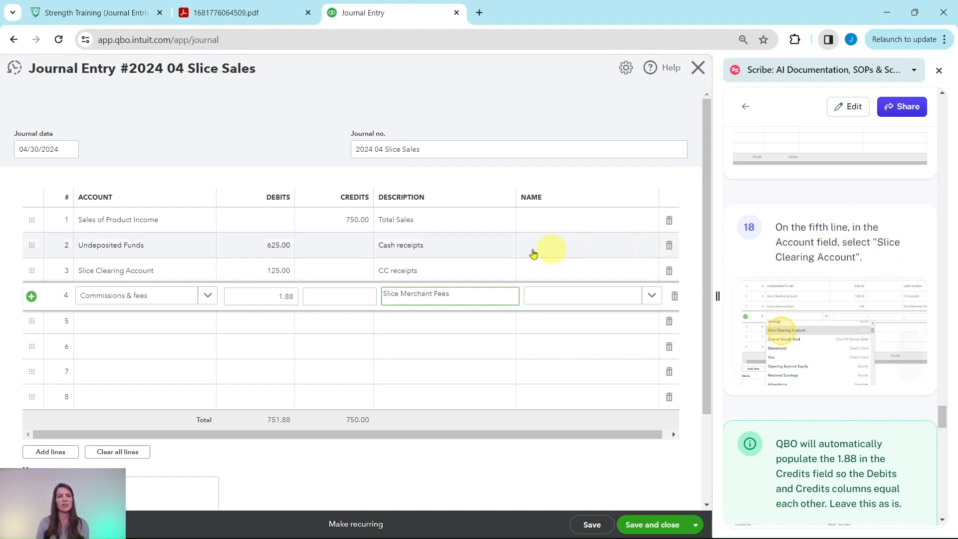
{"action": "left_click", "coordinate": [150, 324]}
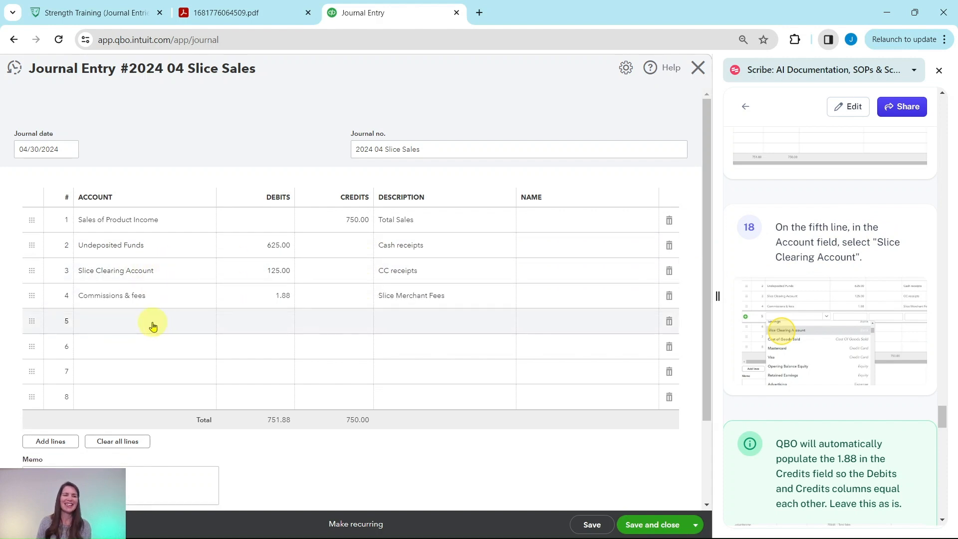
{"action": "left_click", "coordinate": [206, 329]}
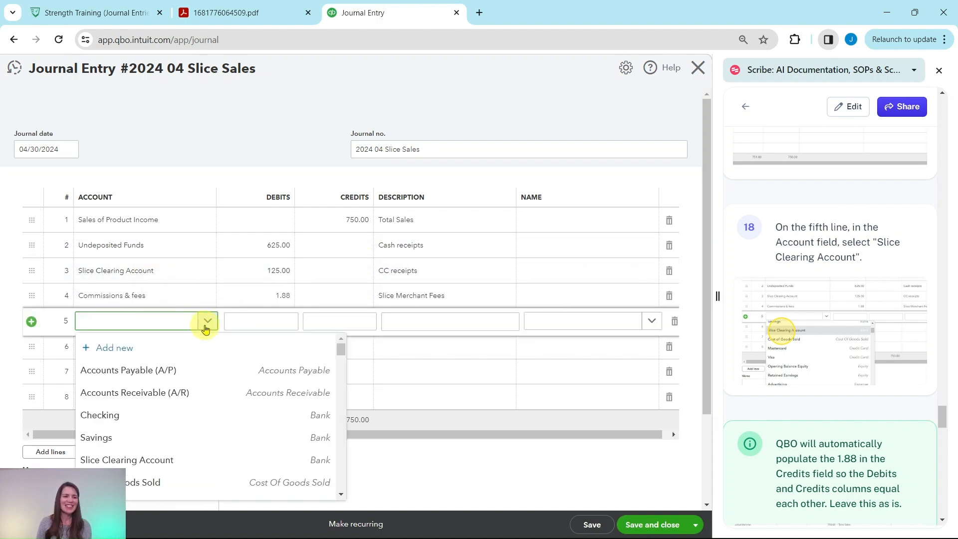
{"action": "scroll", "coordinate": [195, 355], "scroll_direction": "down", "scroll_amount": 1}
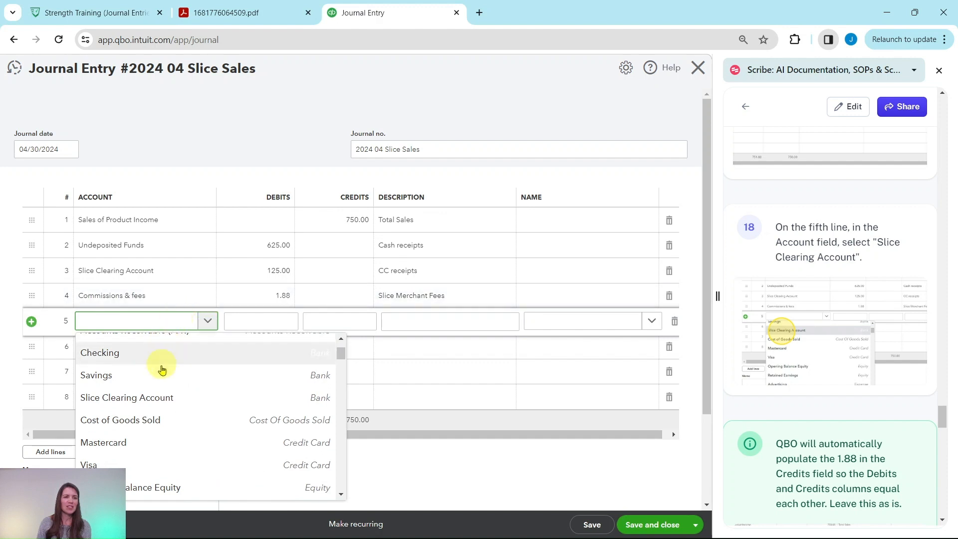
{"action": "left_click", "coordinate": [126, 402]}
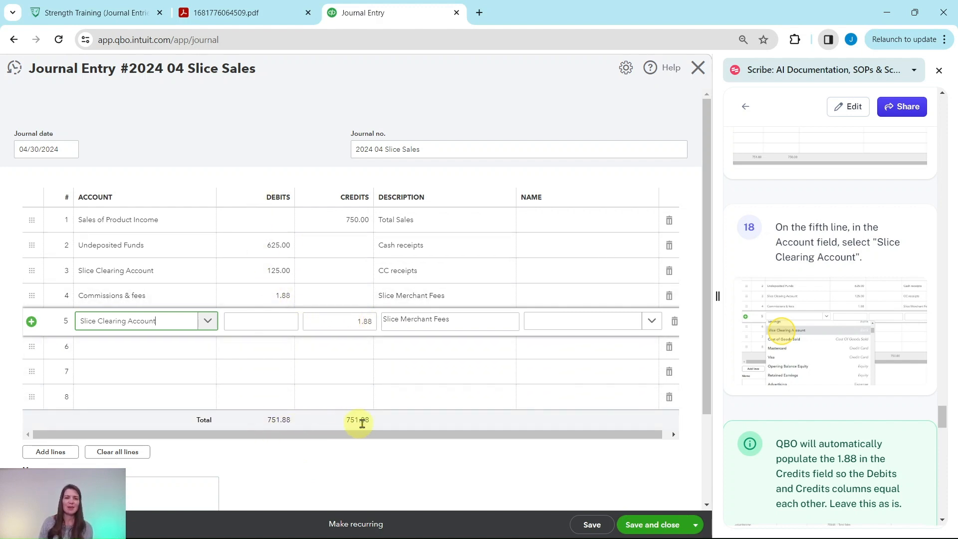
Replace the description of the fifth journal line with "Reduction from Clearing".
{"action": "scroll", "coordinate": [874, 395], "scroll_direction": "down", "scroll_amount": 2}
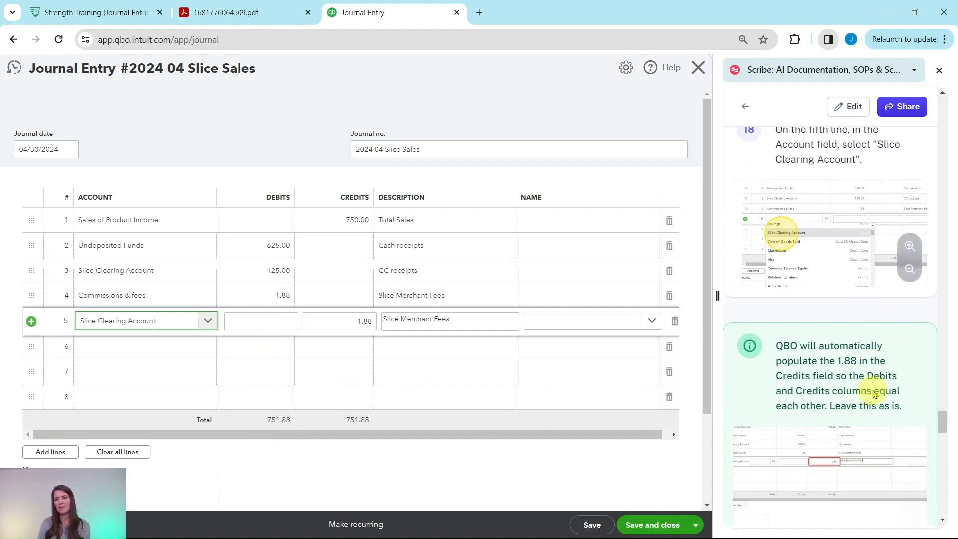
{"action": "scroll", "coordinate": [874, 394], "scroll_direction": "down", "scroll_amount": 3}
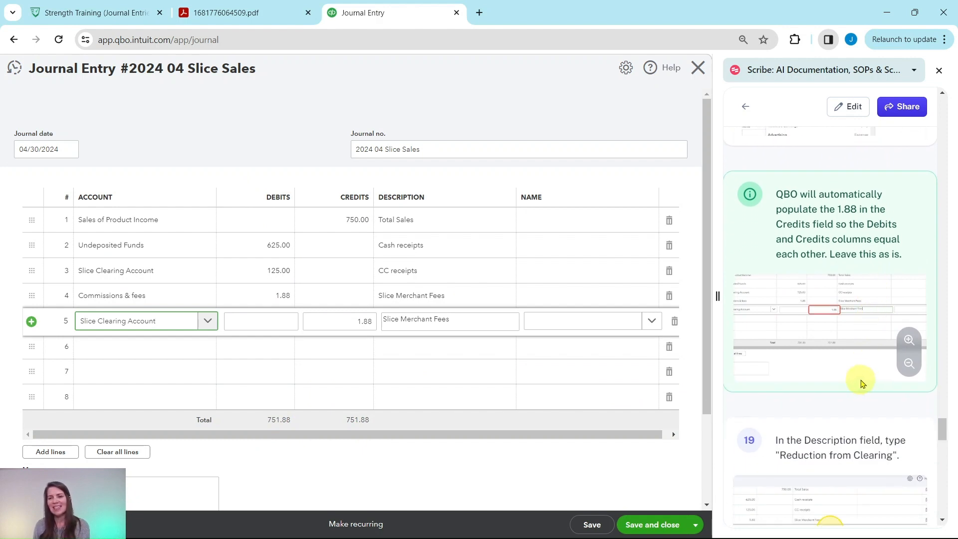
{"action": "scroll", "coordinate": [866, 384], "scroll_direction": "down", "scroll_amount": 4}
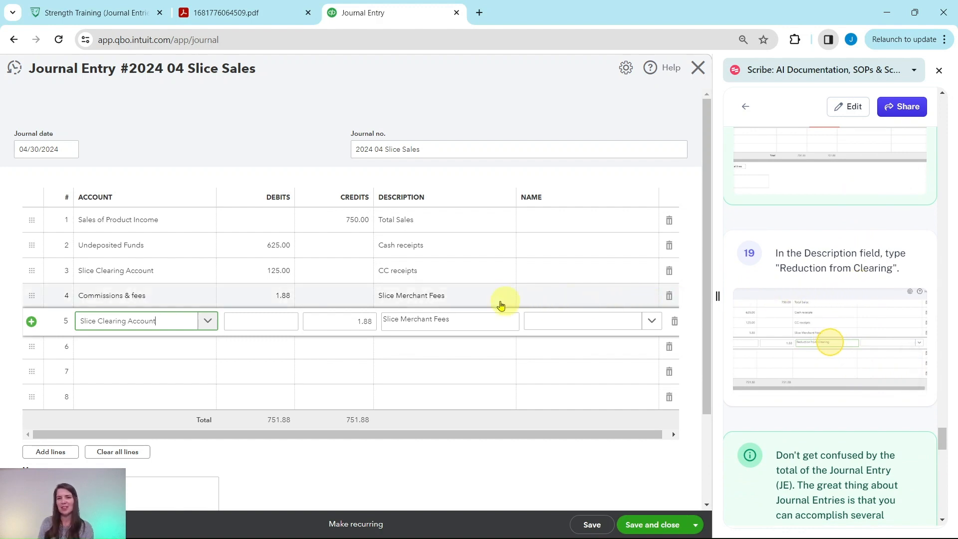
{"action": "left_click_drag", "start_coordinate": [456, 319], "coordinate": [378, 322]}
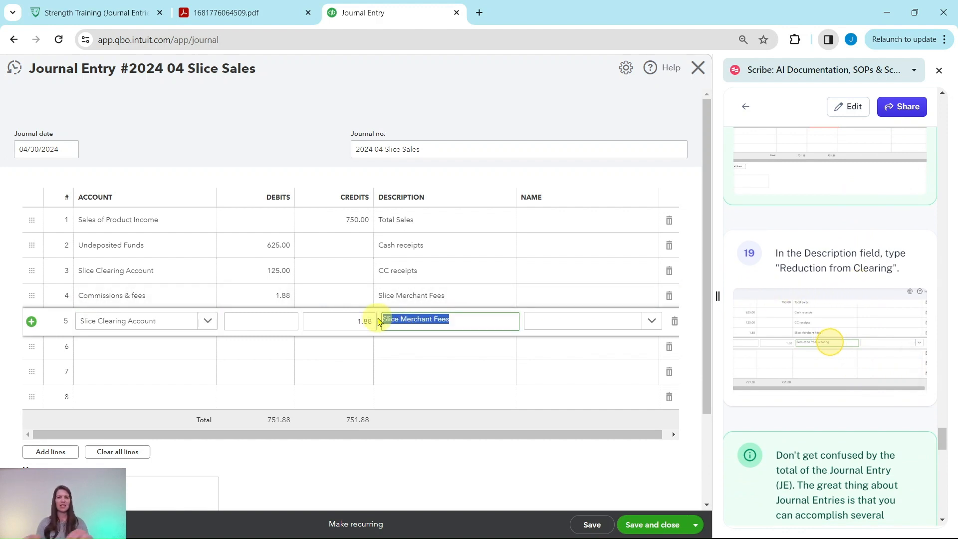
{"action": "type", "text": "Reduction from Clearing"}
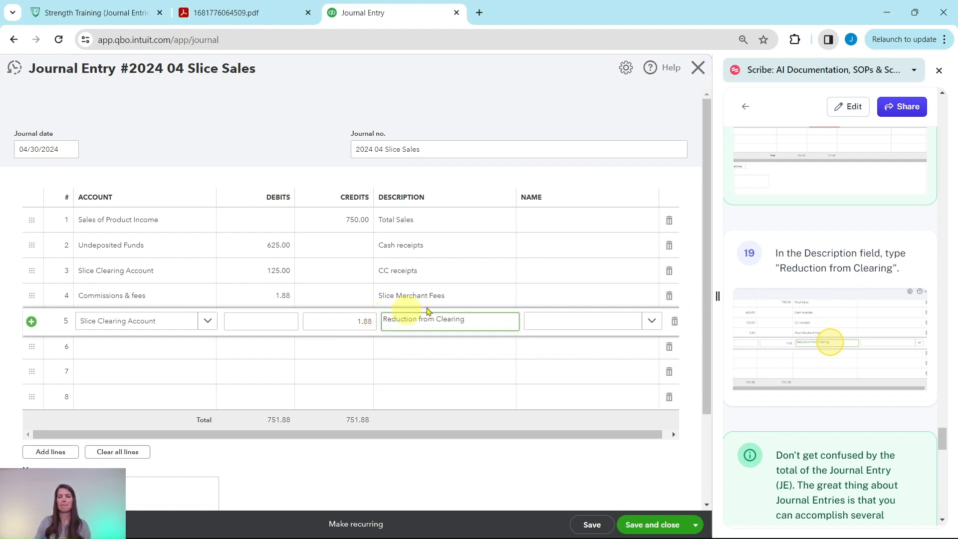
Review the guide's note on journal entry totals and the sales summary PDF, and save and close the journal entry.
{"action": "scroll", "coordinate": [819, 257], "scroll_direction": "down", "scroll_amount": 5}
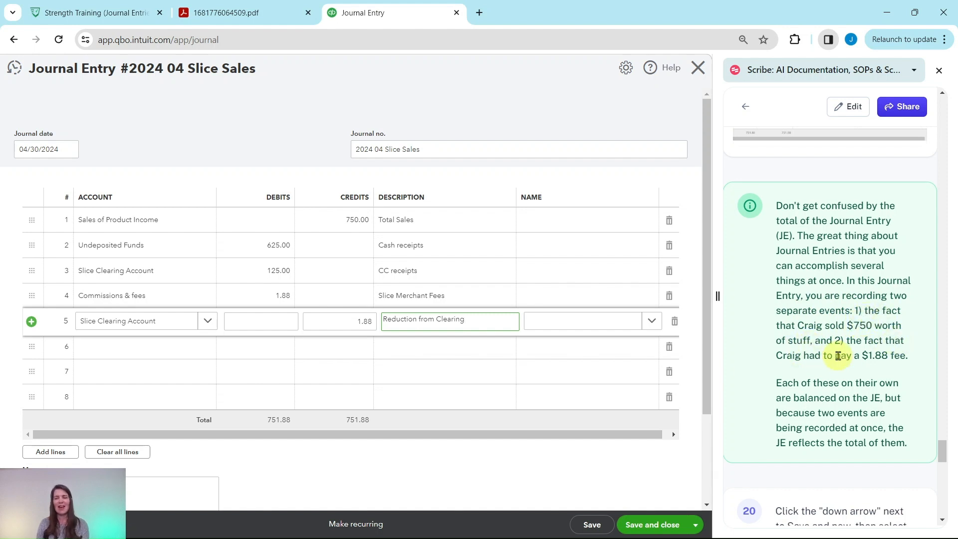
{"action": "scroll", "coordinate": [873, 352], "scroll_direction": "down", "scroll_amount": 3}
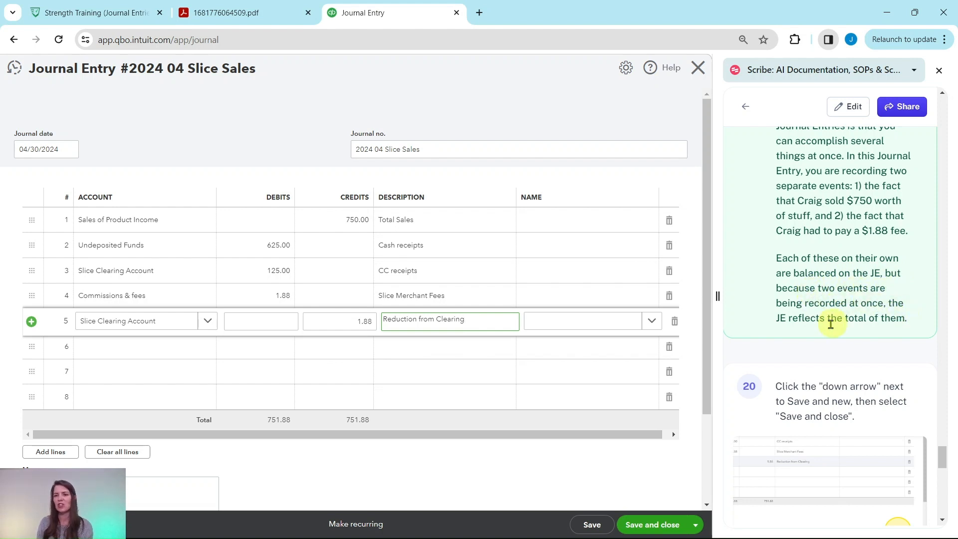
{"action": "scroll", "coordinate": [827, 329], "scroll_direction": "down", "scroll_amount": 3}
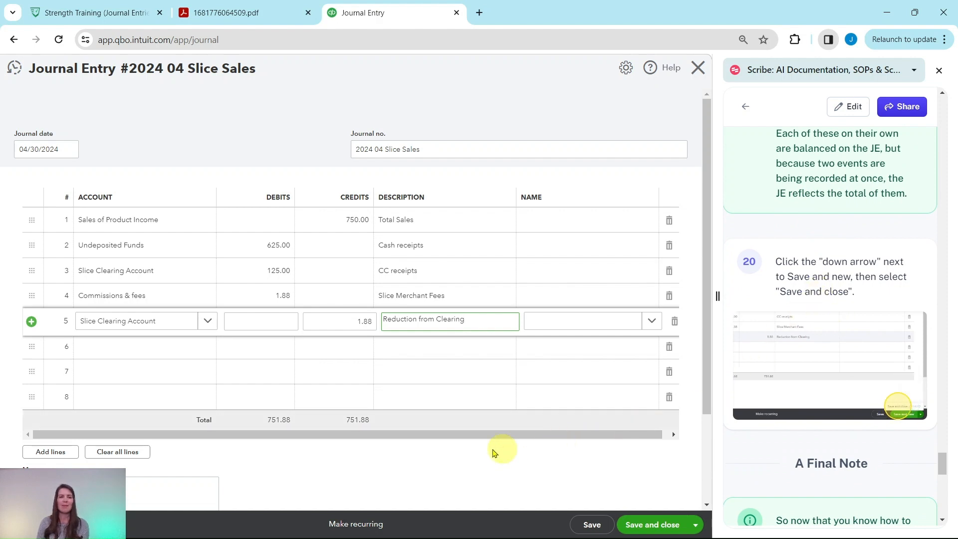
{"action": "left_click", "coordinate": [227, 13]}
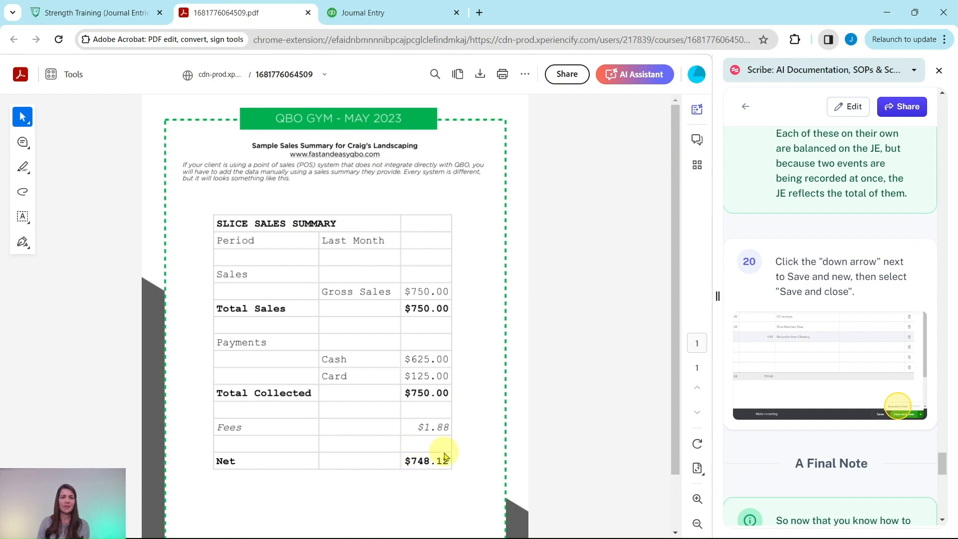
{"action": "left_click", "coordinate": [374, 12]}
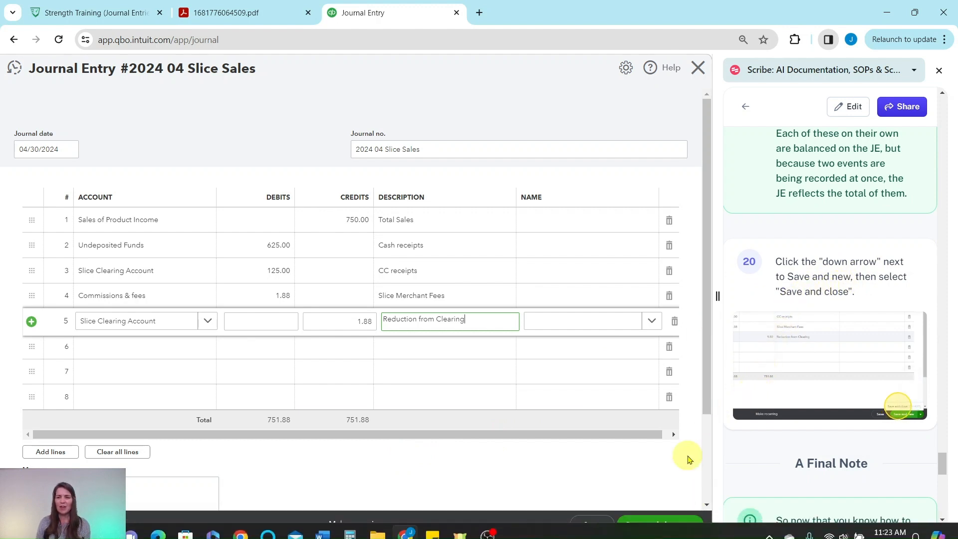
{"action": "left_click", "coordinate": [650, 527]}
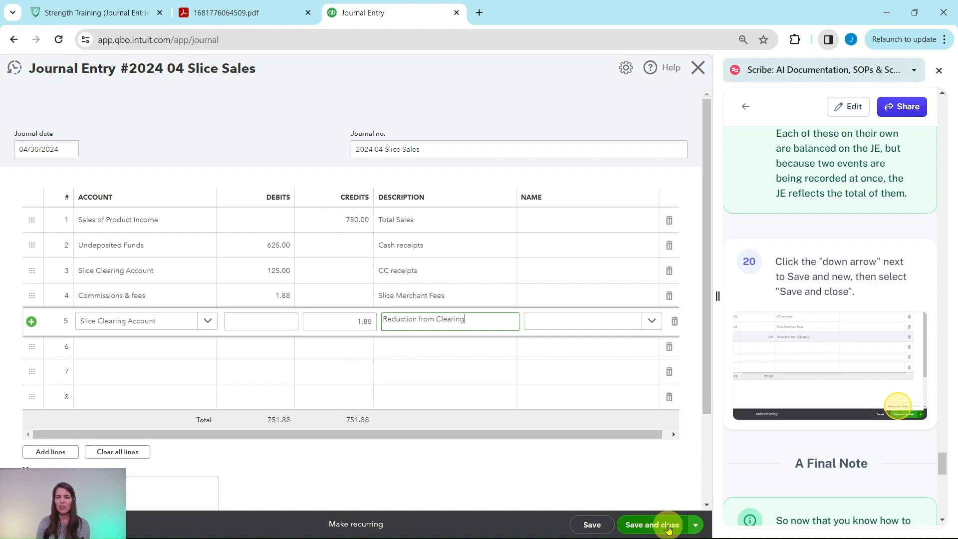
{"action": "left_click", "coordinate": [697, 527]}
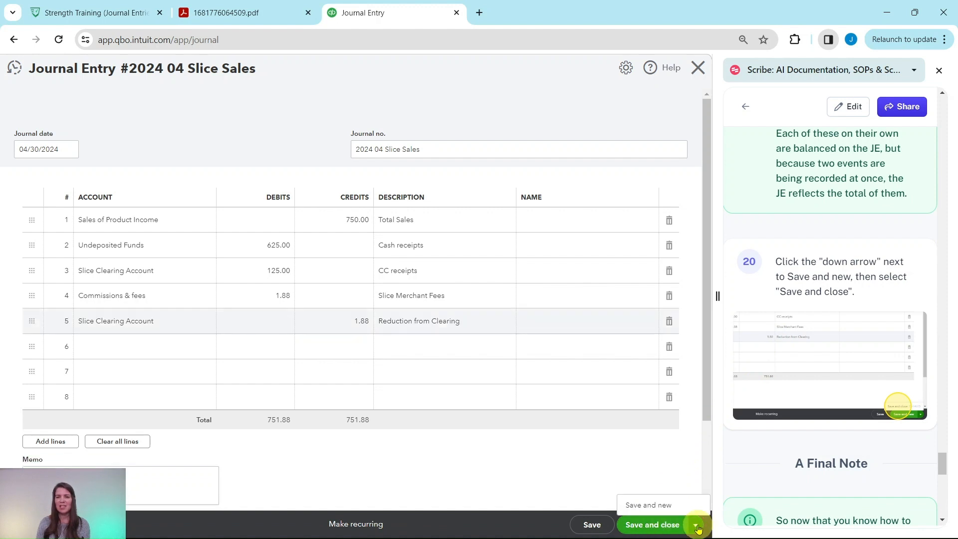
{"action": "left_click", "coordinate": [652, 526]}
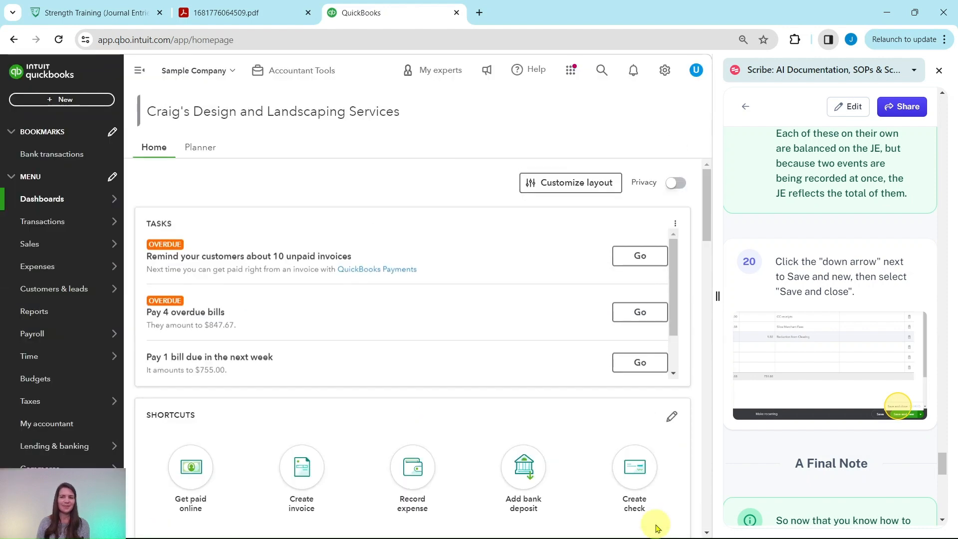
Read the guide's final note on choosing between the Journal Entry and Sales Receipt methods.
{"action": "scroll", "coordinate": [818, 391], "scroll_direction": "down", "scroll_amount": 4}
{"action": "scroll", "coordinate": [818, 395], "scroll_direction": "down", "scroll_amount": 2}
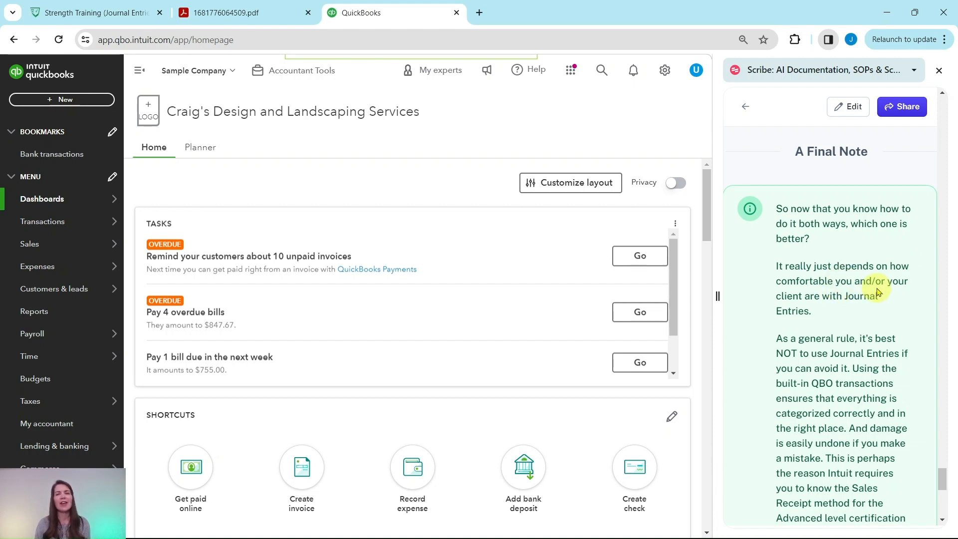
{"action": "scroll", "coordinate": [848, 282], "scroll_direction": "down", "scroll_amount": 4}
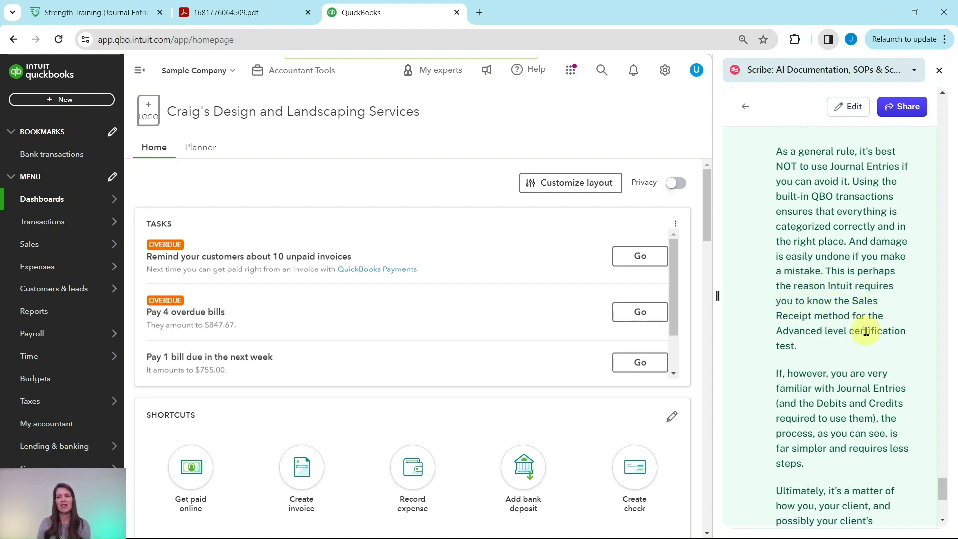
{"action": "scroll", "coordinate": [858, 325], "scroll_direction": "down", "scroll_amount": 5}
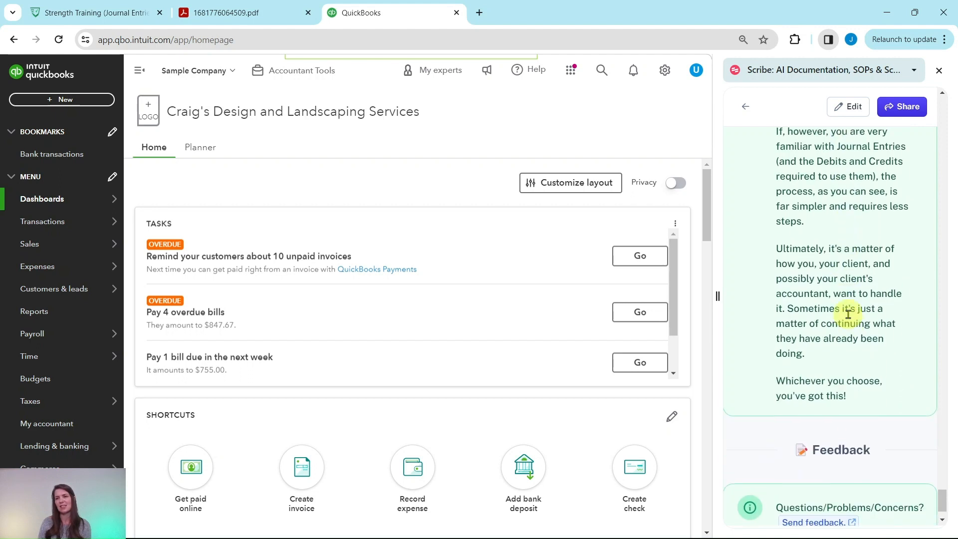
{"action": "scroll", "coordinate": [852, 316], "scroll_direction": "up", "scroll_amount": 2}
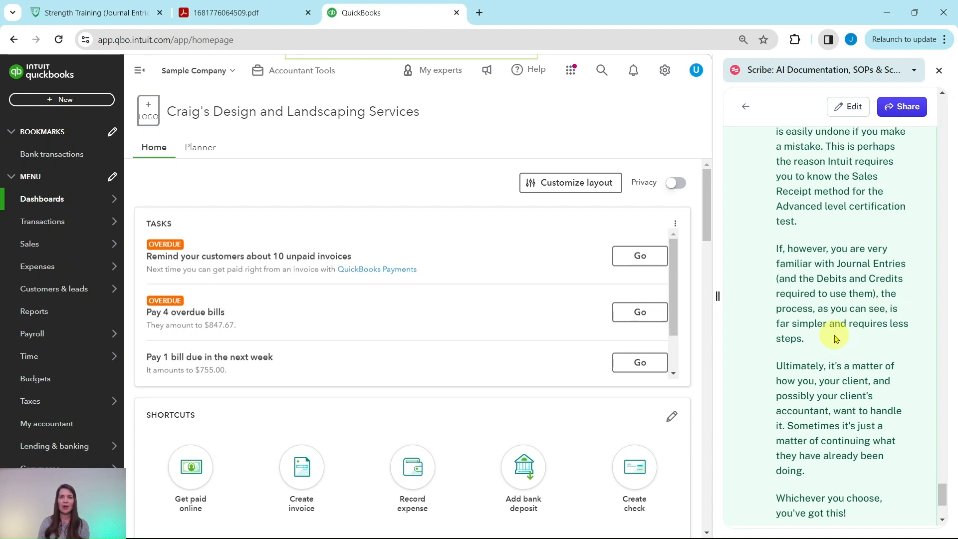
{"action": "scroll", "coordinate": [847, 336], "scroll_direction": "down", "scroll_amount": 5}
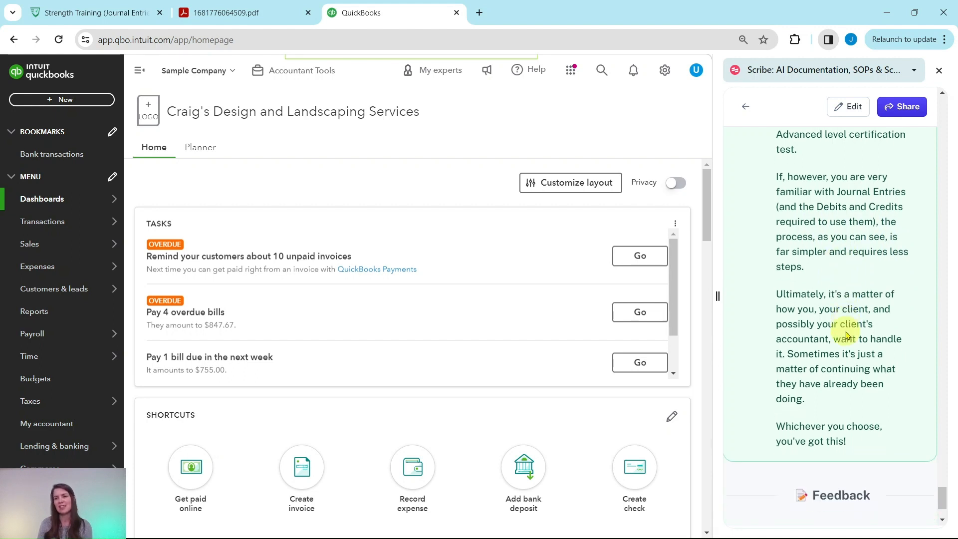